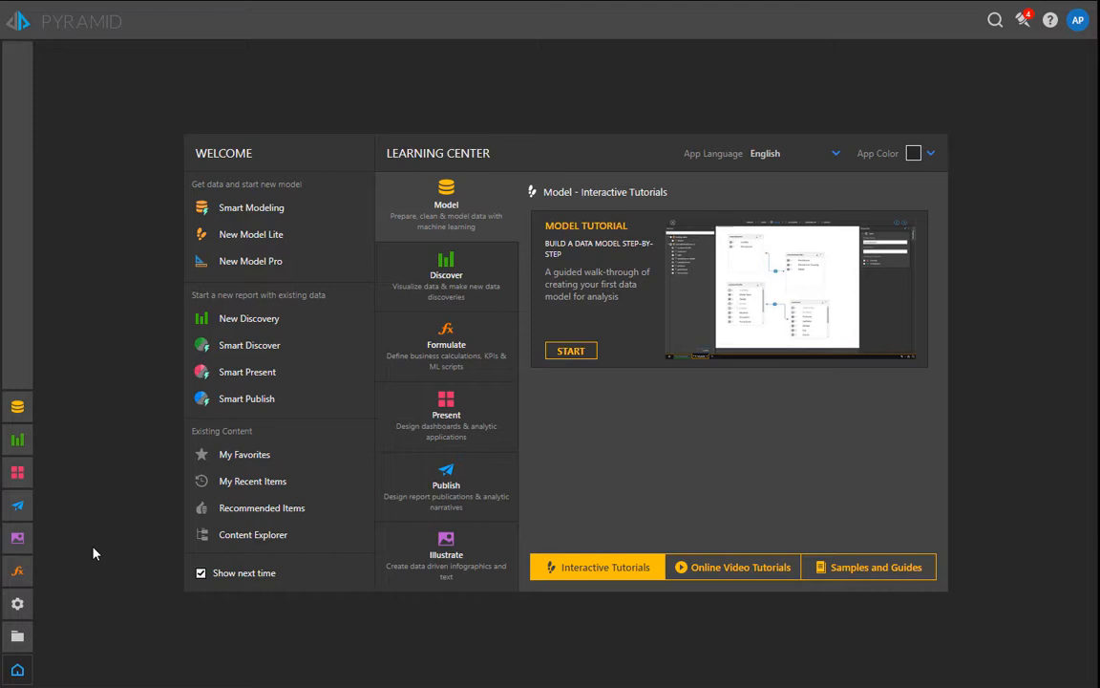
Open the 1 data prep model from the ETL folder of Risk Management Demo in the content explorer
{"action": "left_click", "coordinate": [228, 544]}
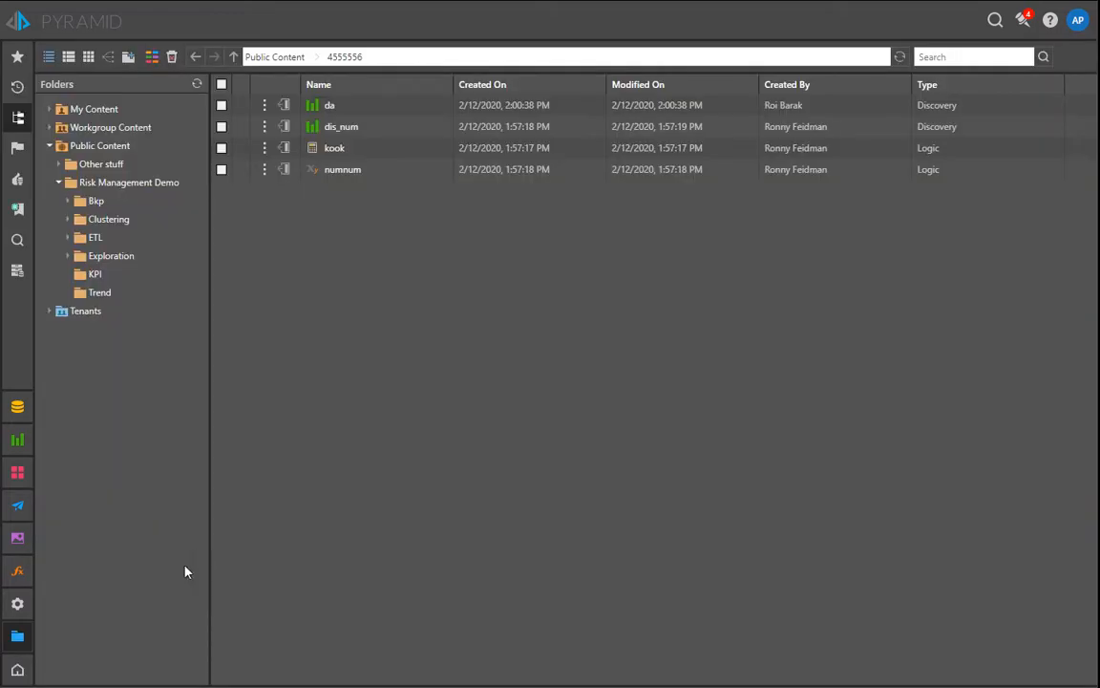
{"action": "left_click", "coordinate": [101, 238]}
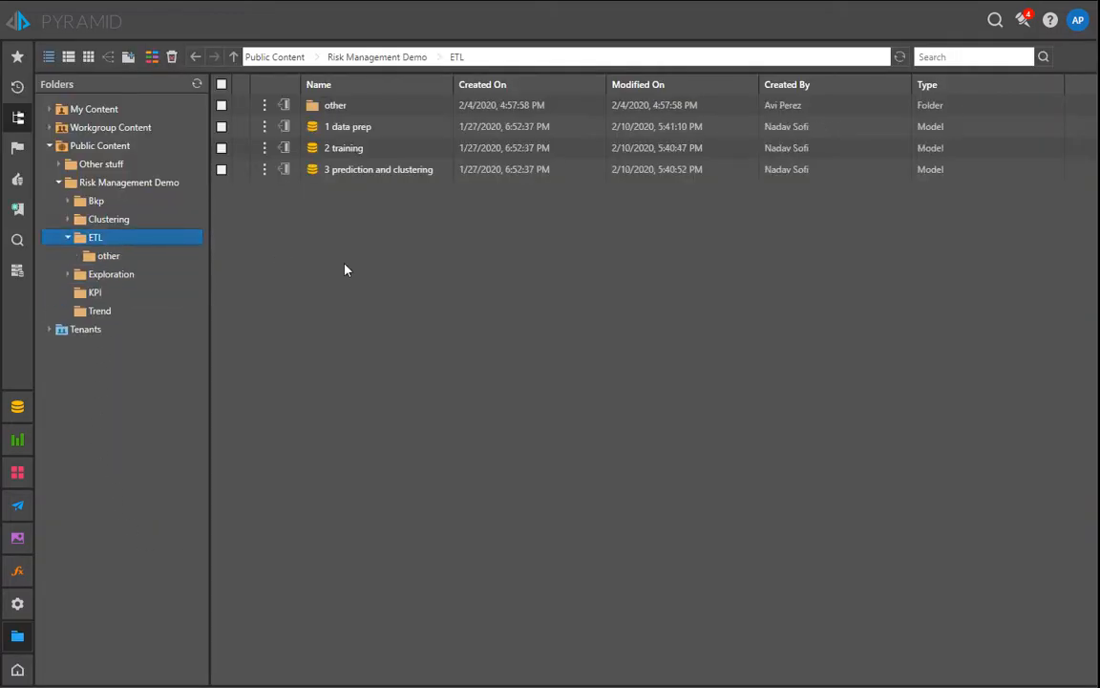
{"action": "left_click", "coordinate": [351, 127]}
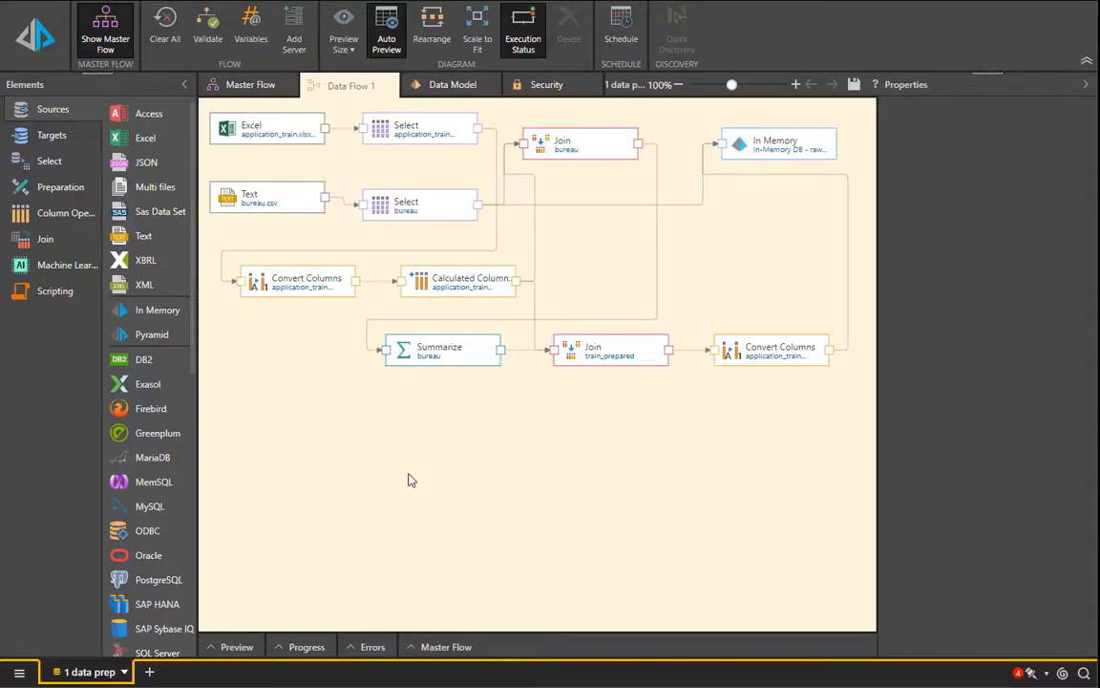
Preview the data of the application_train Select node and the bureau Select node, looking across their columns
{"action": "left_click", "coordinate": [392, 129]}
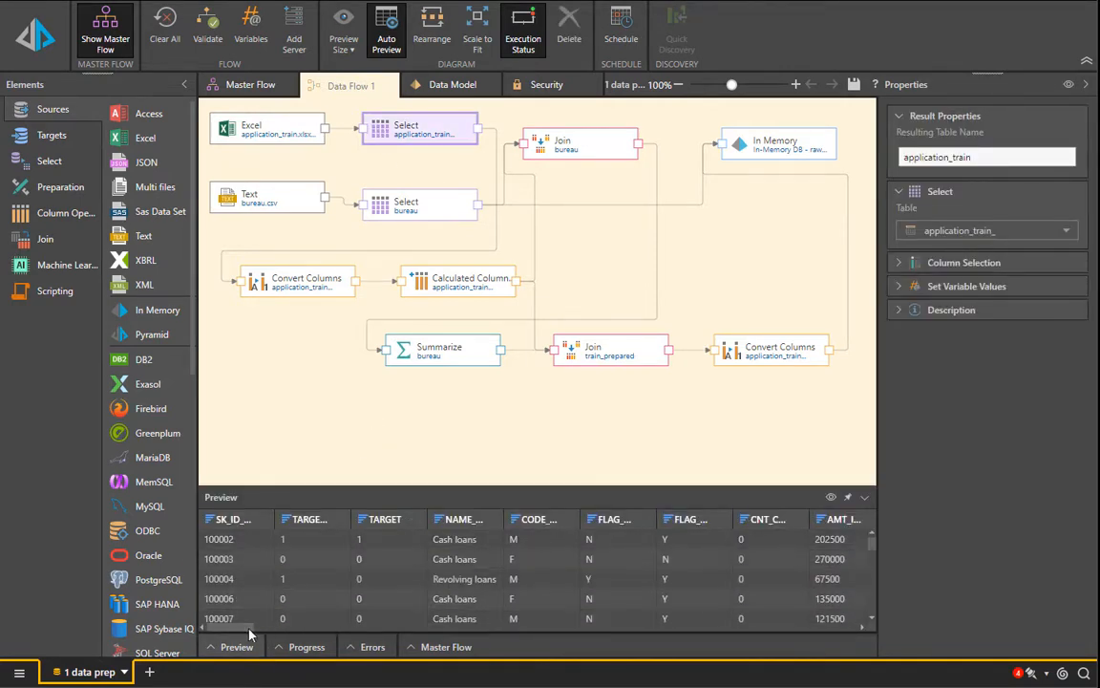
{"action": "left_click_drag", "start_coordinate": [247, 635], "coordinate": [310, 646]}
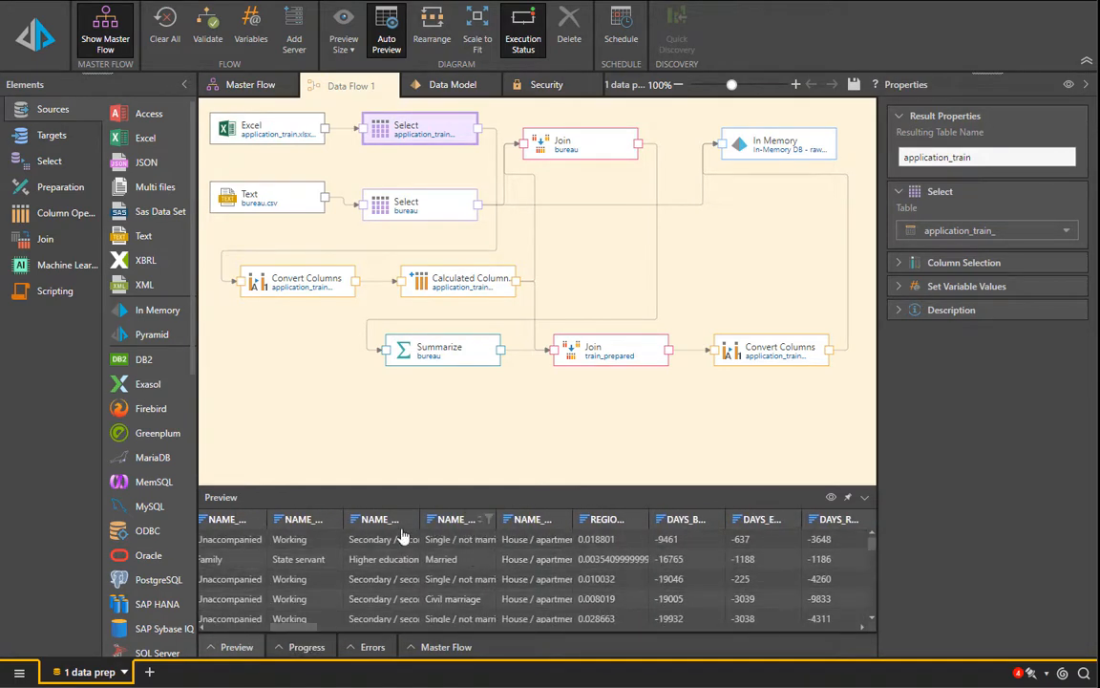
{"action": "left_click_drag", "start_coordinate": [294, 634], "coordinate": [228, 635]}
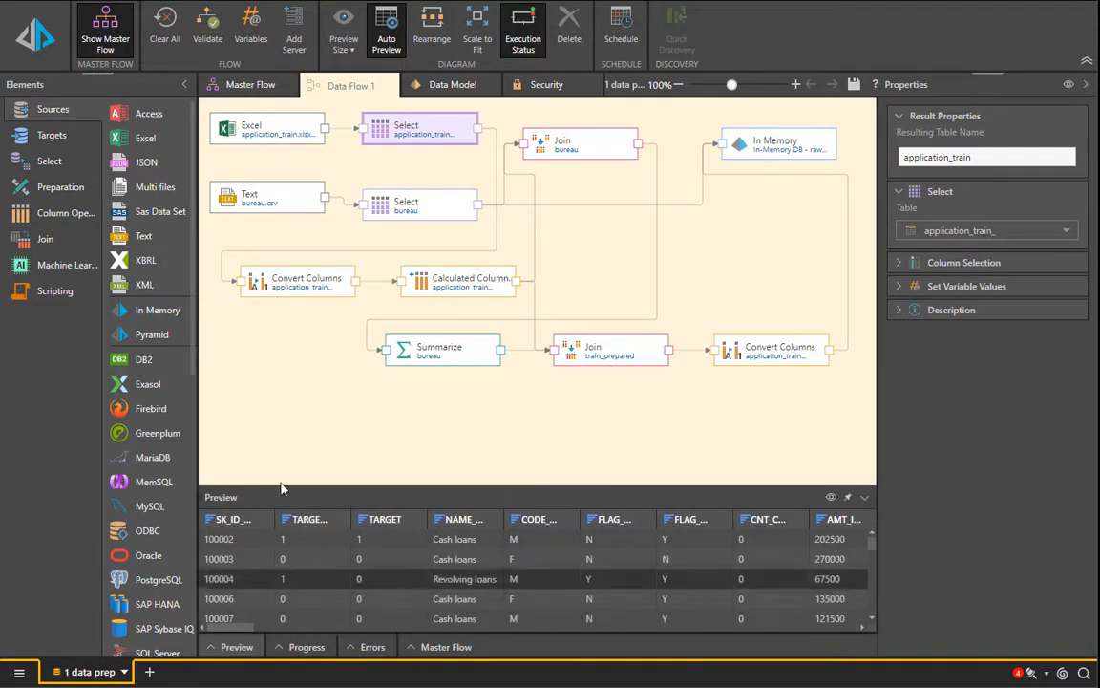
{"action": "left_click", "coordinate": [393, 214]}
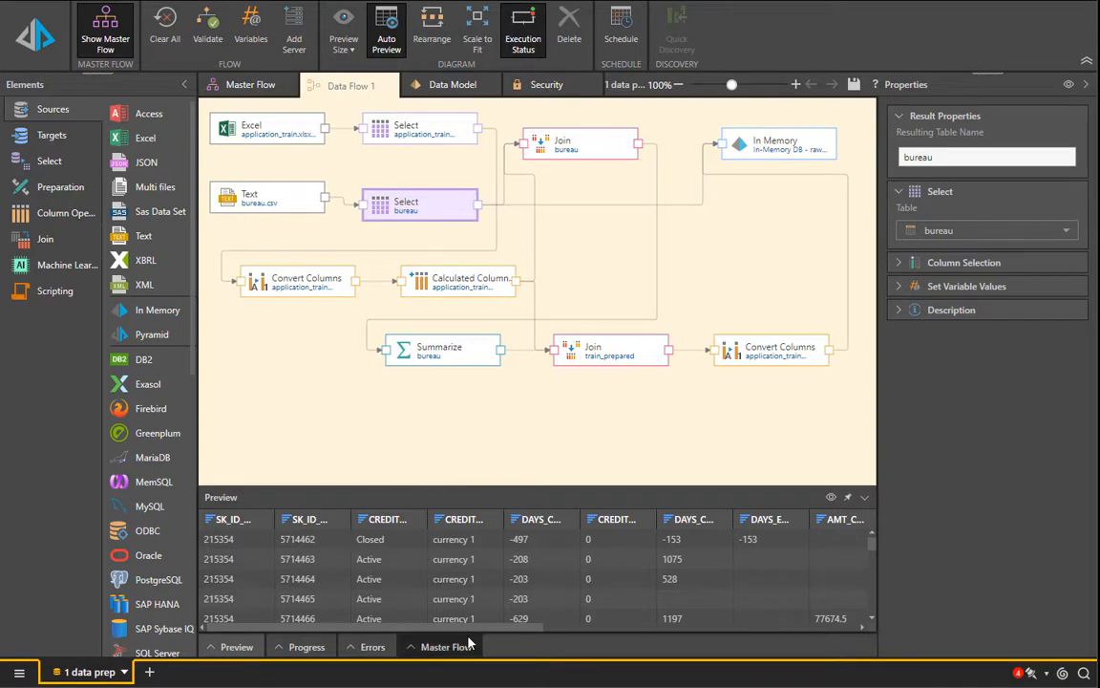
{"action": "left_click_drag", "start_coordinate": [481, 635], "coordinate": [405, 612]}
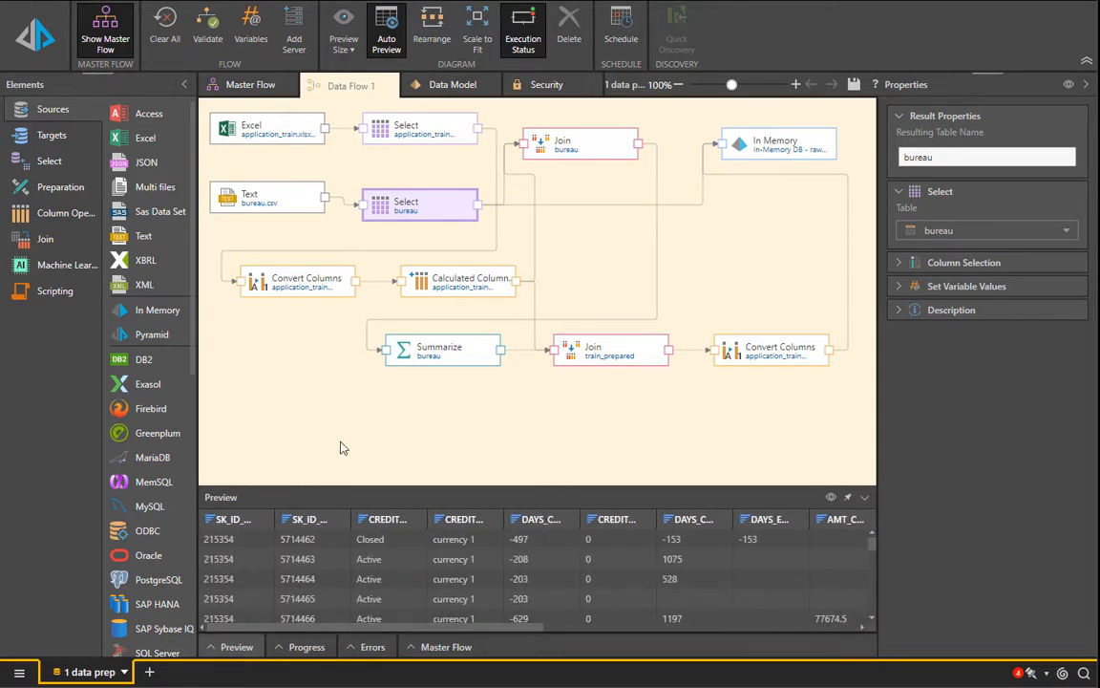
Inspect the settings of the application_train Convert Columns and Calculated Column nodes and the In Memory target
{"action": "left_click", "coordinate": [310, 283]}
{"action": "left_click", "coordinate": [484, 284]}
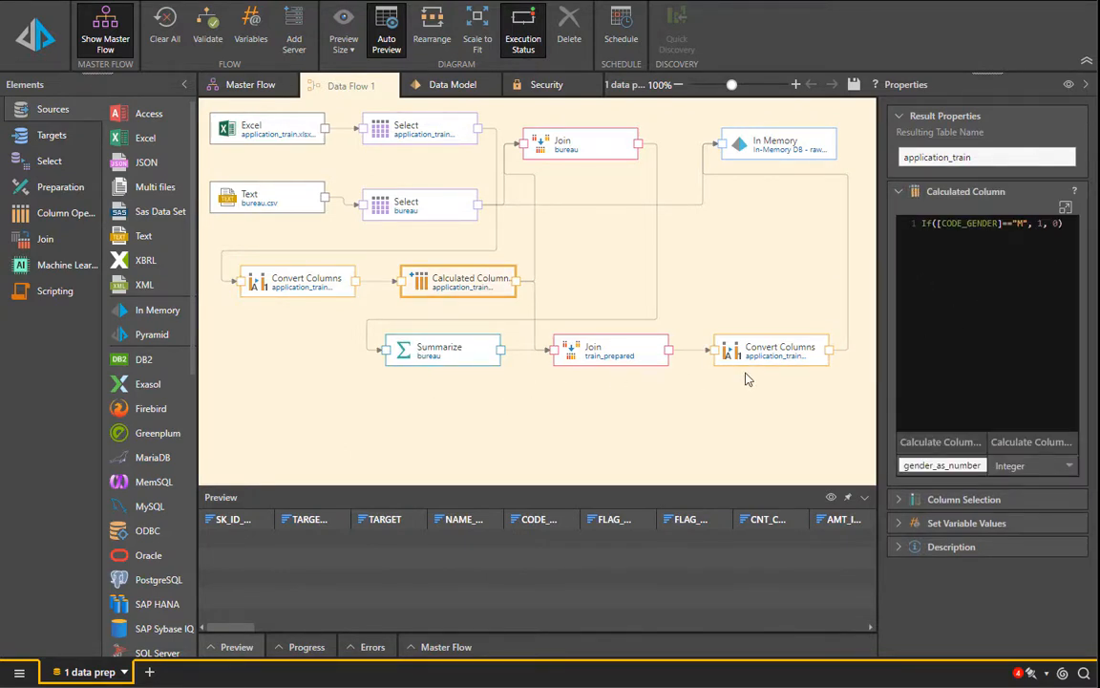
{"action": "left_click", "coordinate": [788, 141]}
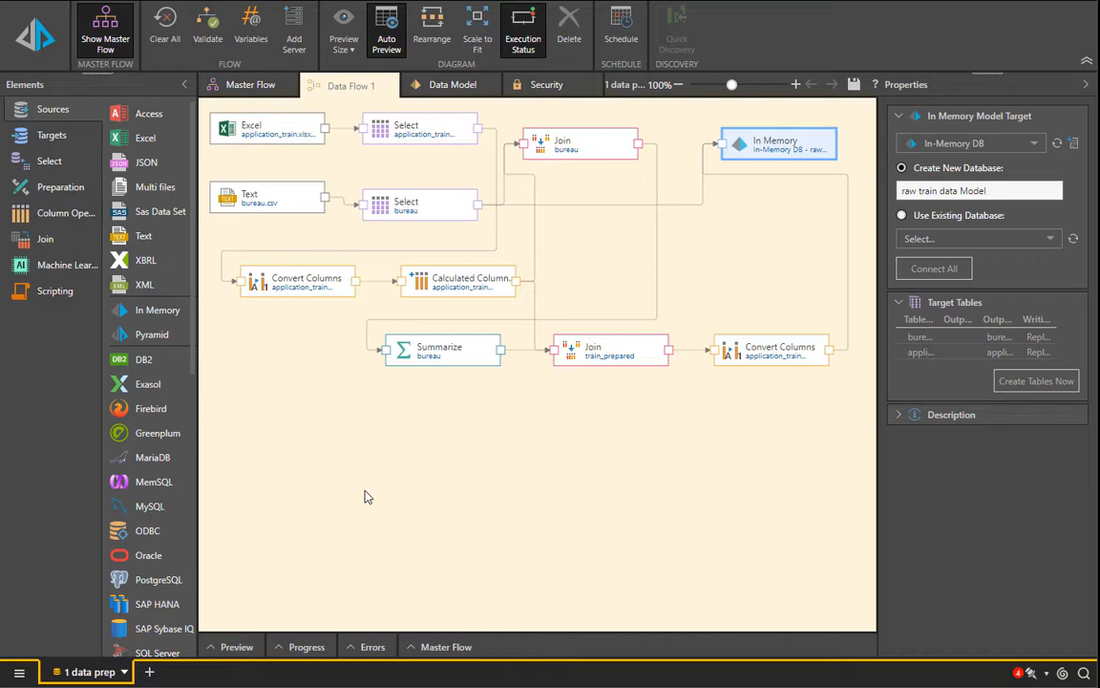
Open the scatter dispersity discovery from the Dispersity folder under Exploration in the content explorer
{"action": "left_click", "coordinate": [19, 671]}
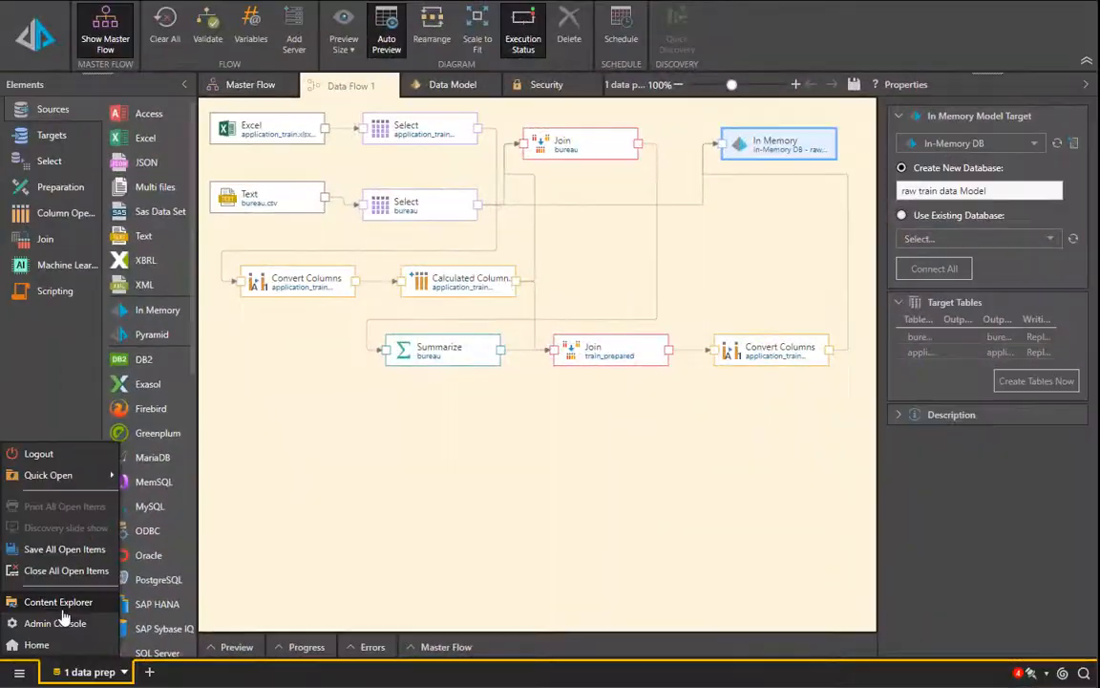
{"action": "left_click", "coordinate": [110, 579]}
{"action": "left_click", "coordinate": [154, 275]}
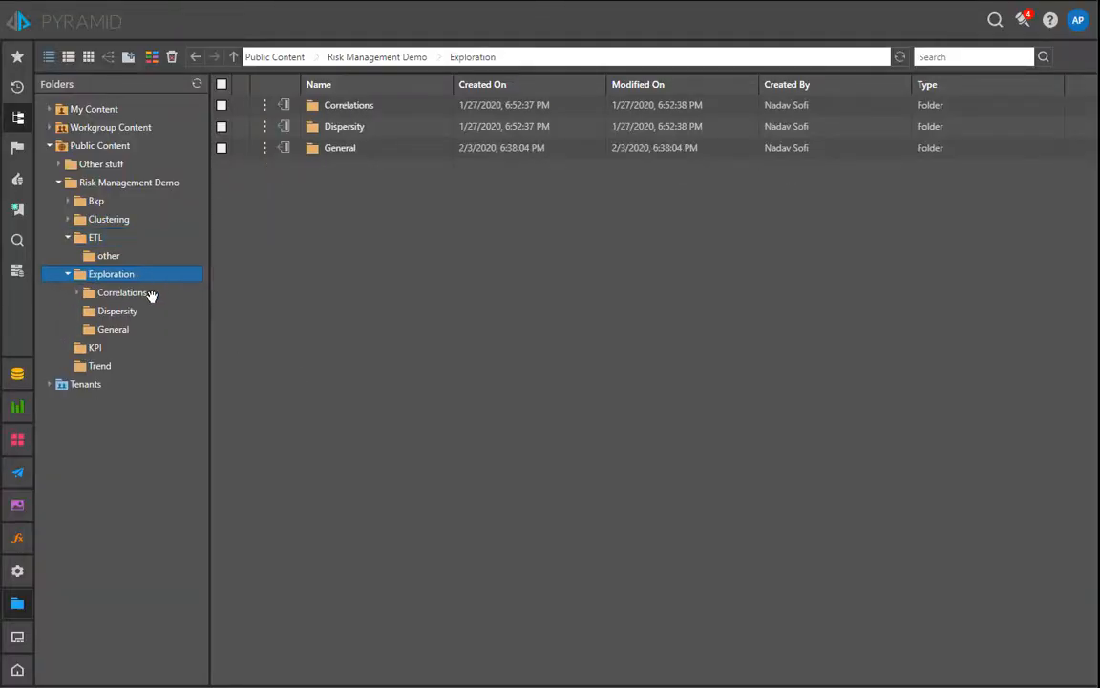
{"action": "left_click", "coordinate": [147, 311]}
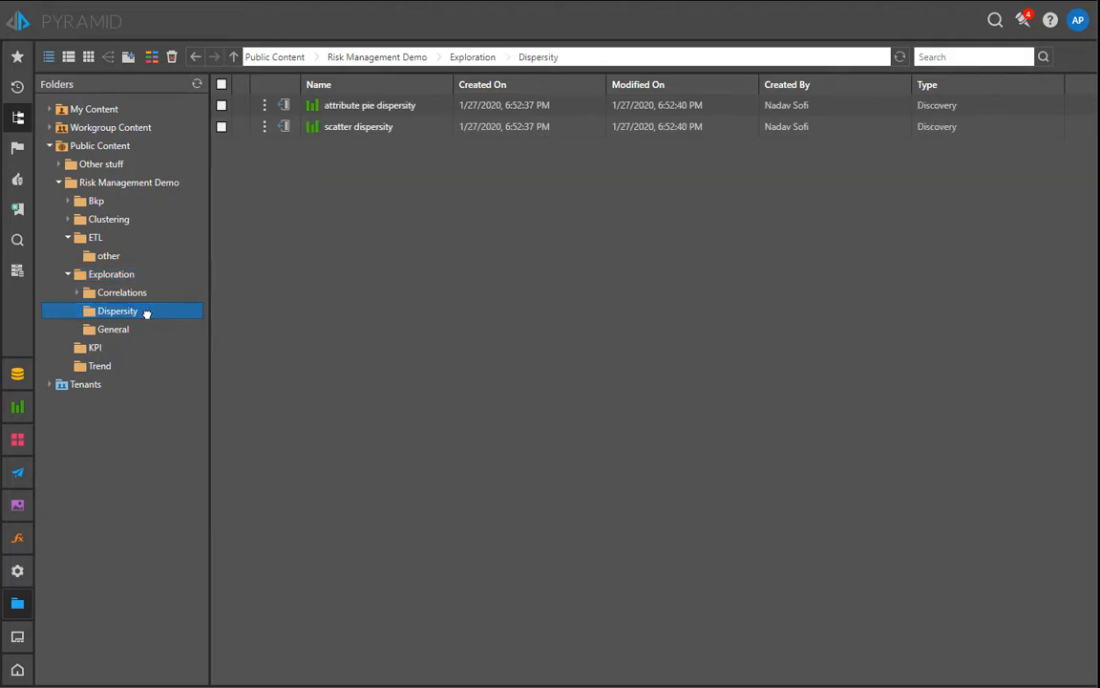
{"action": "left_click", "coordinate": [361, 128]}
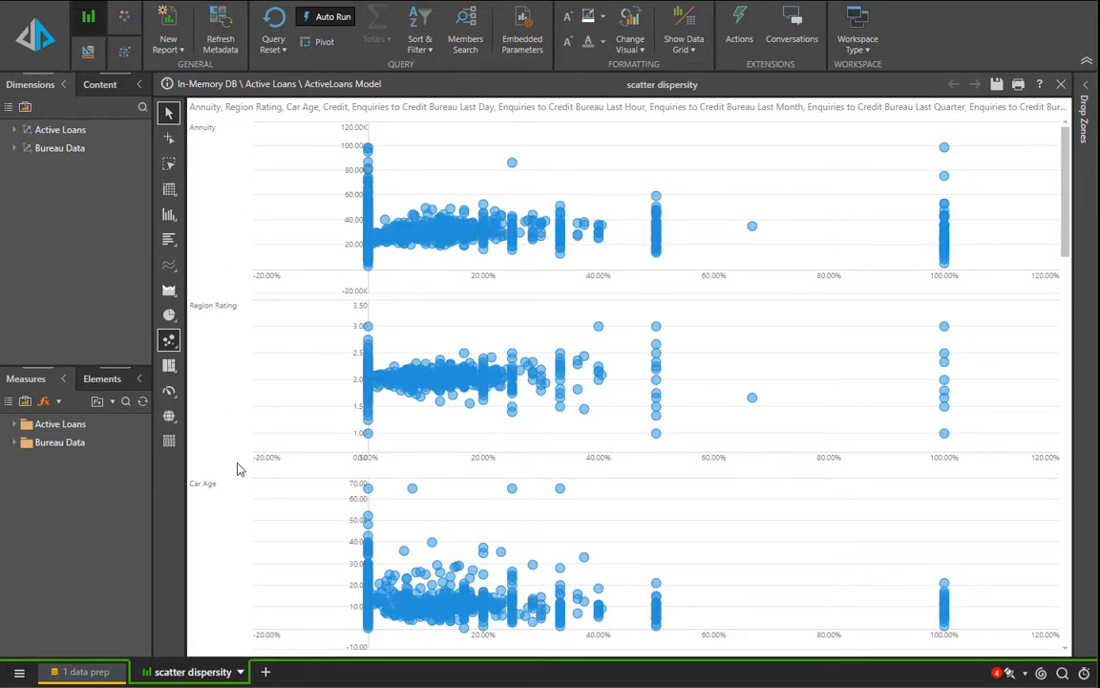
Show the drop zones of the scatter dispersity report and examine its scatter charts of each measure against Risk
{"action": "left_click", "coordinate": [1089, 96]}
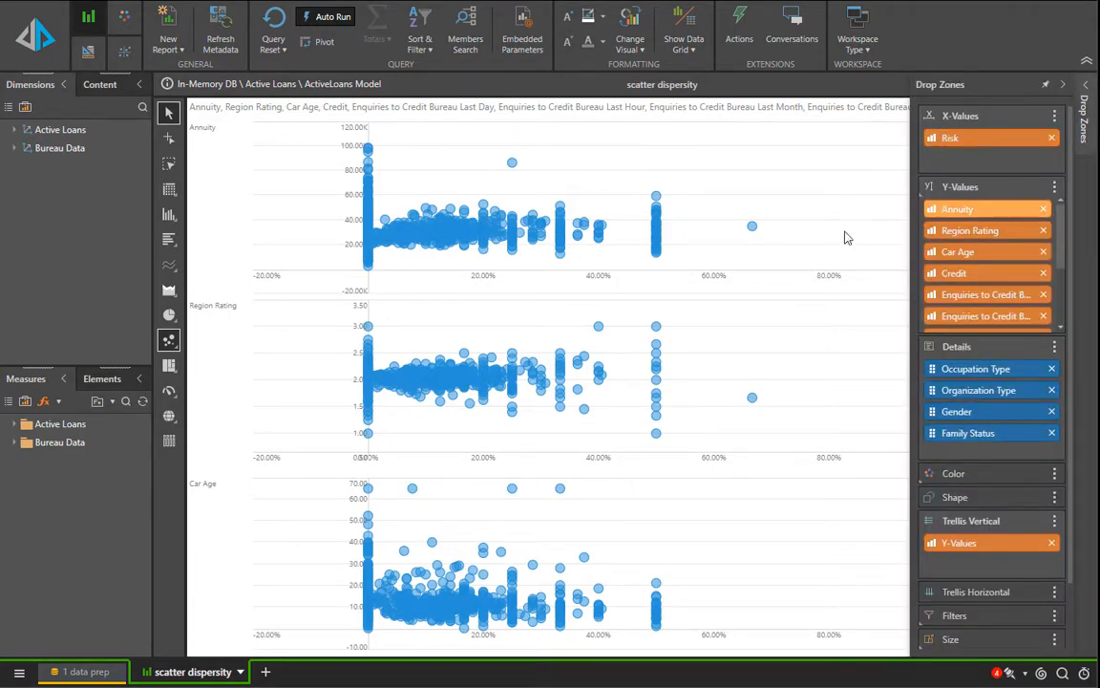
{"action": "scroll", "coordinate": [727, 382], "scroll_direction": "down", "scroll_amount": 3}
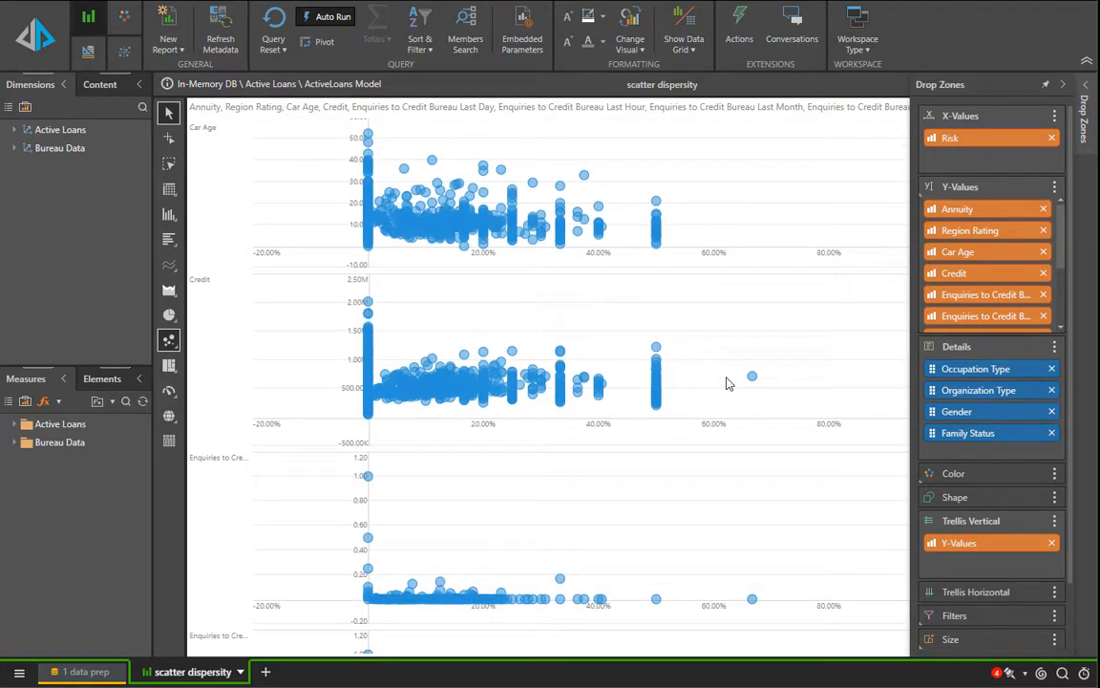
{"action": "scroll", "coordinate": [725, 384], "scroll_direction": "down", "scroll_amount": 4}
{"action": "scroll", "coordinate": [726, 387], "scroll_direction": "down", "scroll_amount": 3}
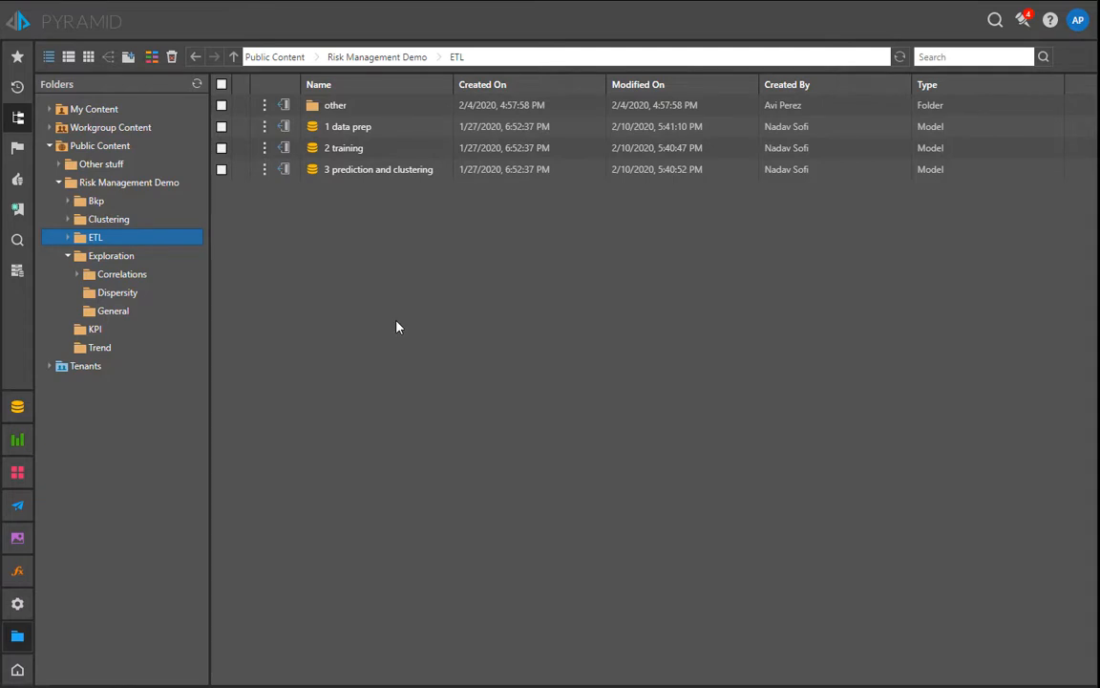
Open the 2 training model and move its Decision Tree node below the train_prepared Join node
{"action": "left_click", "coordinate": [345, 148]}
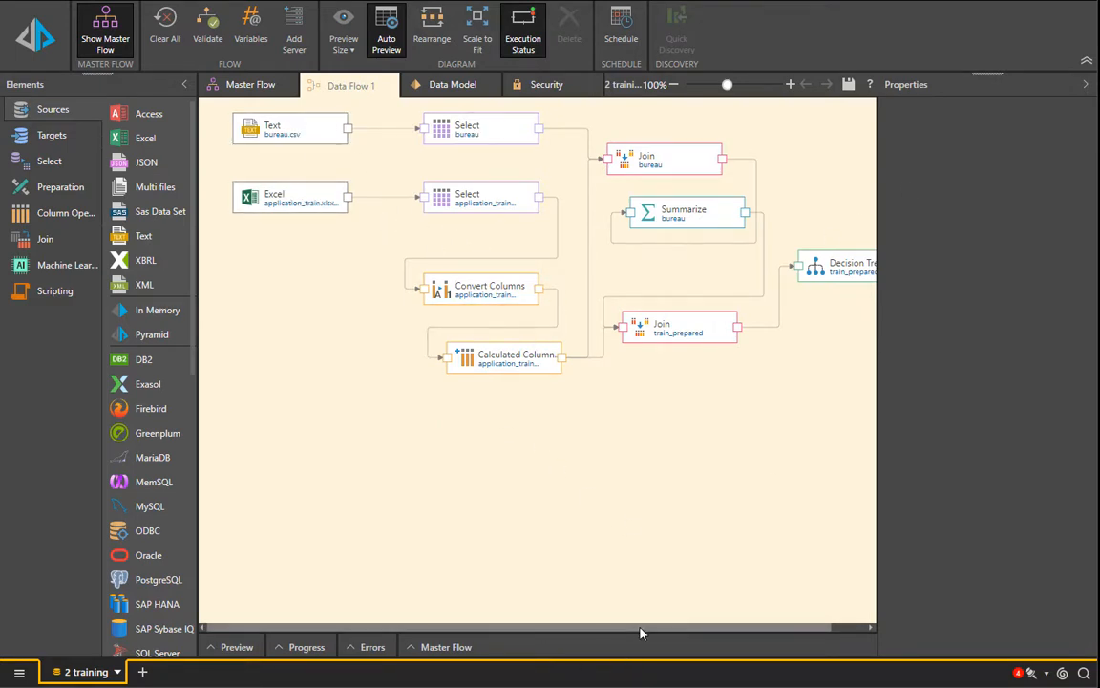
{"action": "left_click_drag", "start_coordinate": [700, 626], "coordinate": [740, 621]}
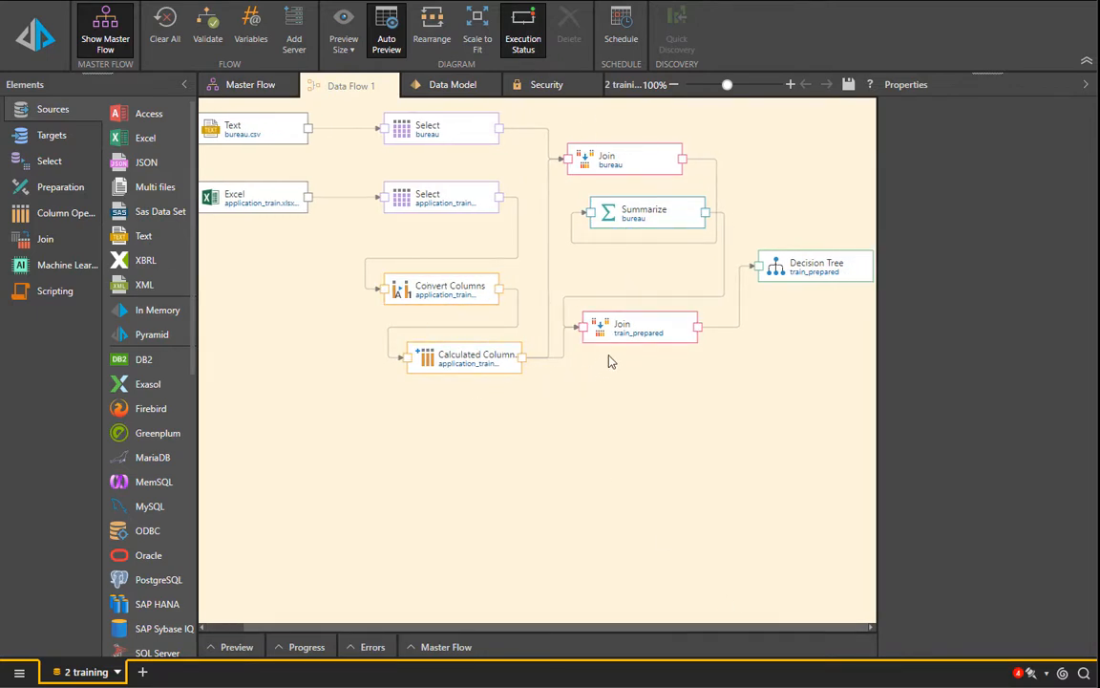
{"action": "left_click", "coordinate": [793, 268]}
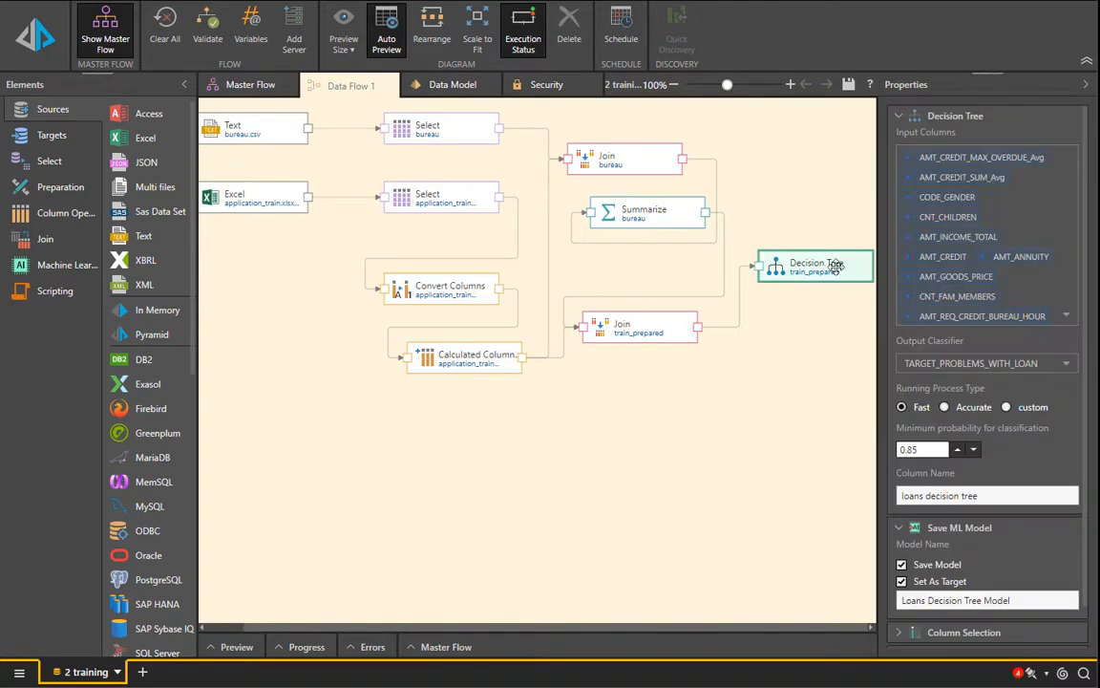
{"action": "left_click_drag", "start_coordinate": [794, 268], "coordinate": [610, 433]}
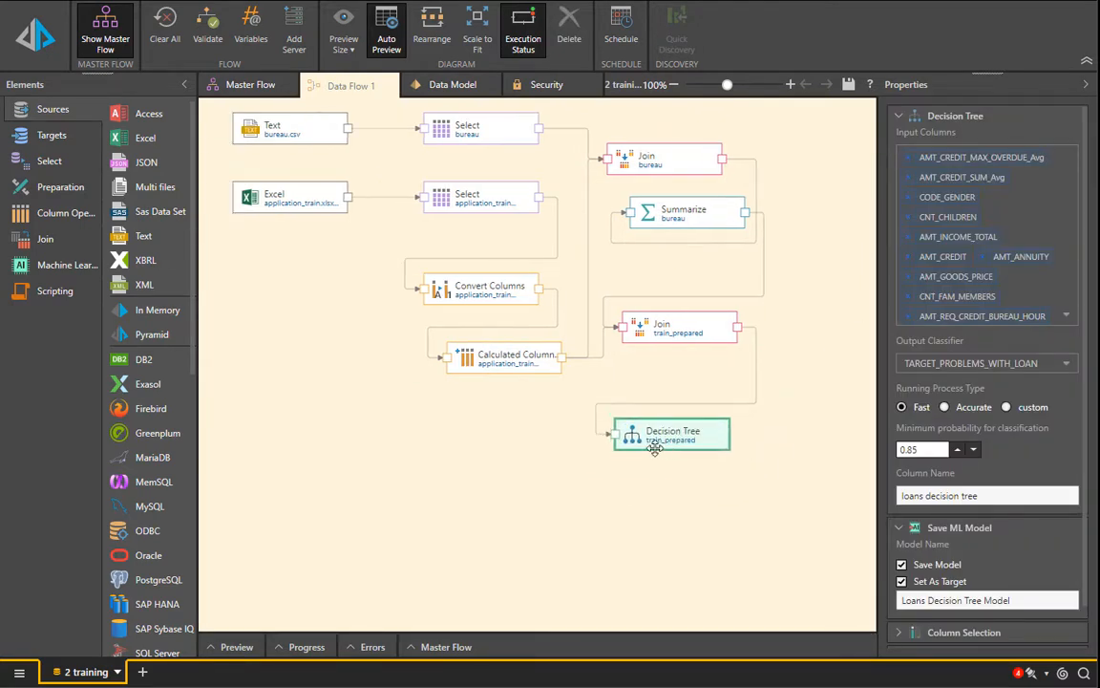
List the Machine Learning elements, widen the list to show full names and browse the available algorithms
{"action": "left_click", "coordinate": [56, 264]}
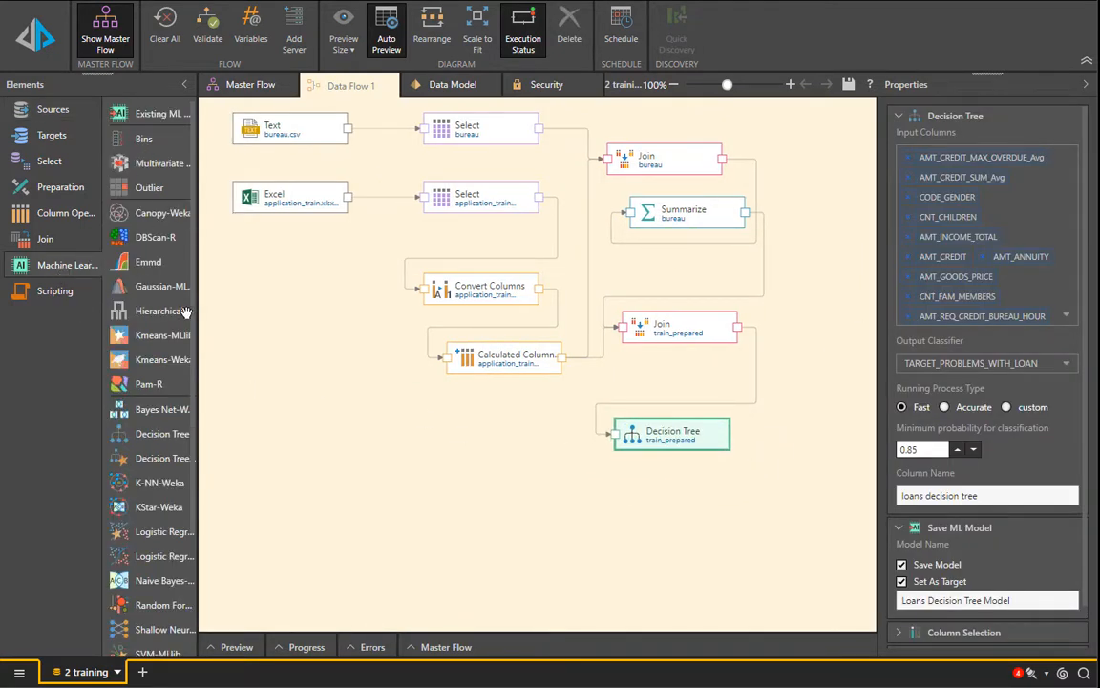
{"action": "left_click_drag", "start_coordinate": [199, 314], "coordinate": [247, 315]}
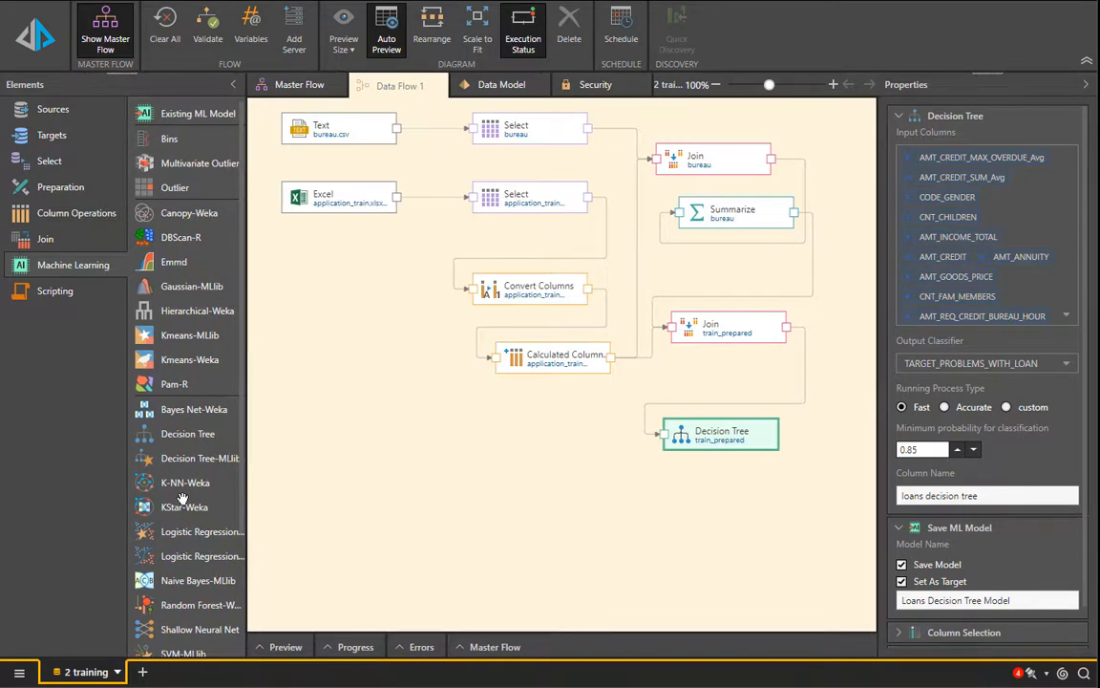
{"action": "scroll", "coordinate": [188, 510], "scroll_direction": "down", "scroll_amount": 3}
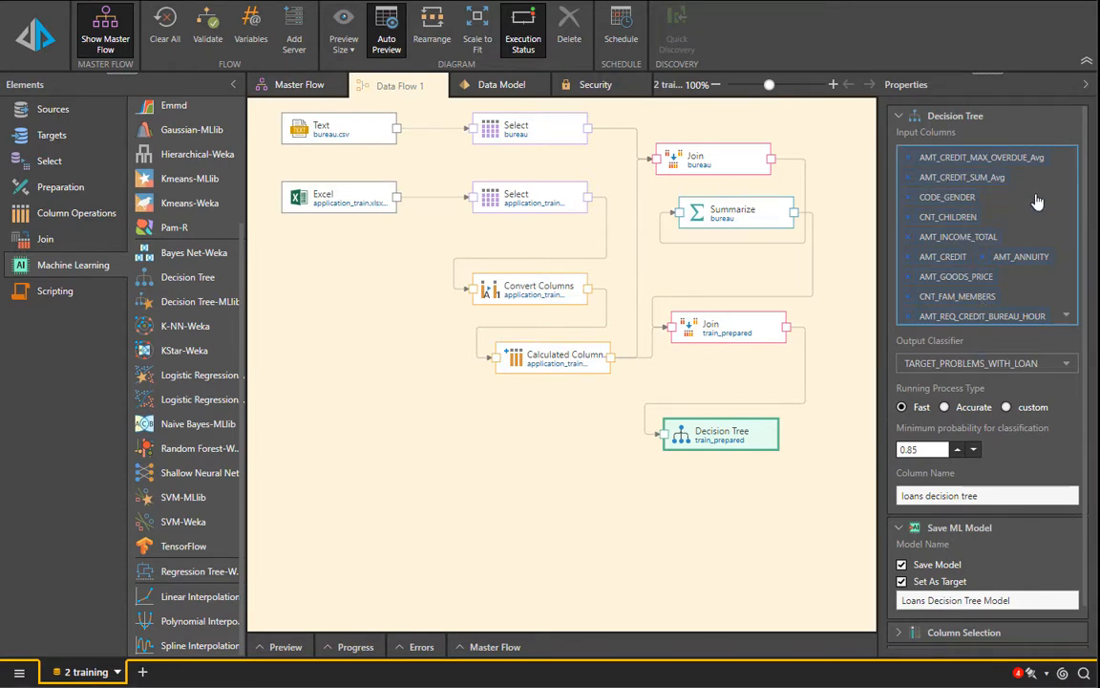
Review the Decision Tree node's input columns, output classifier, process type and model saving settings
{"action": "scroll", "coordinate": [971, 256], "scroll_direction": "down", "scroll_amount": 2}
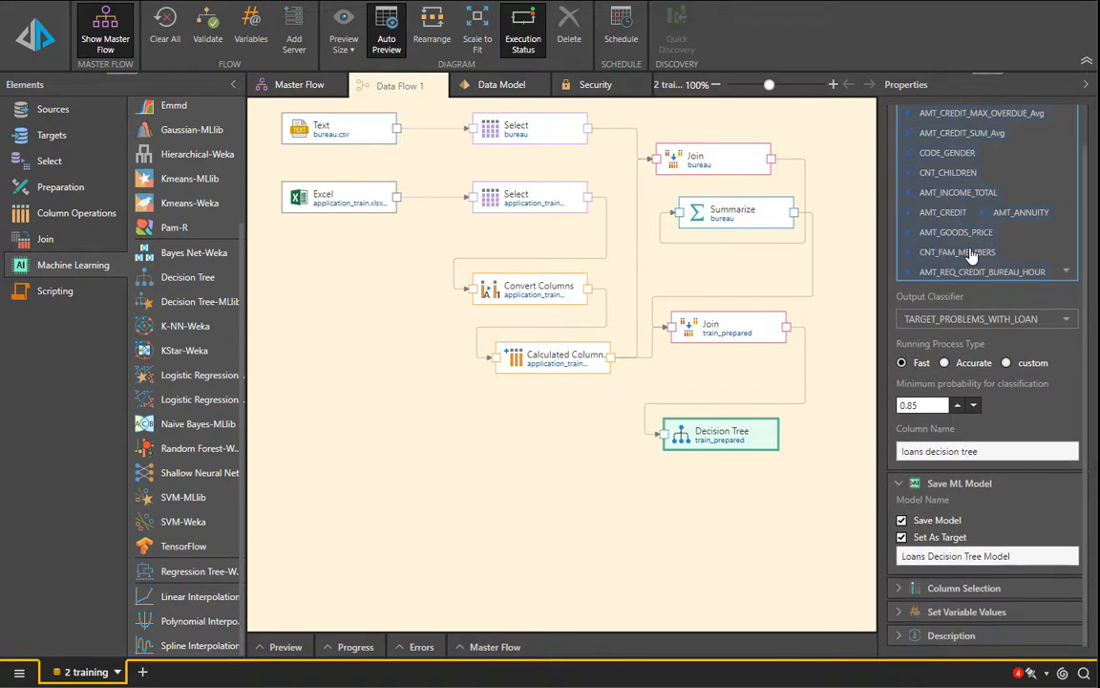
{"action": "scroll", "coordinate": [979, 251], "scroll_direction": "up", "scroll_amount": 2}
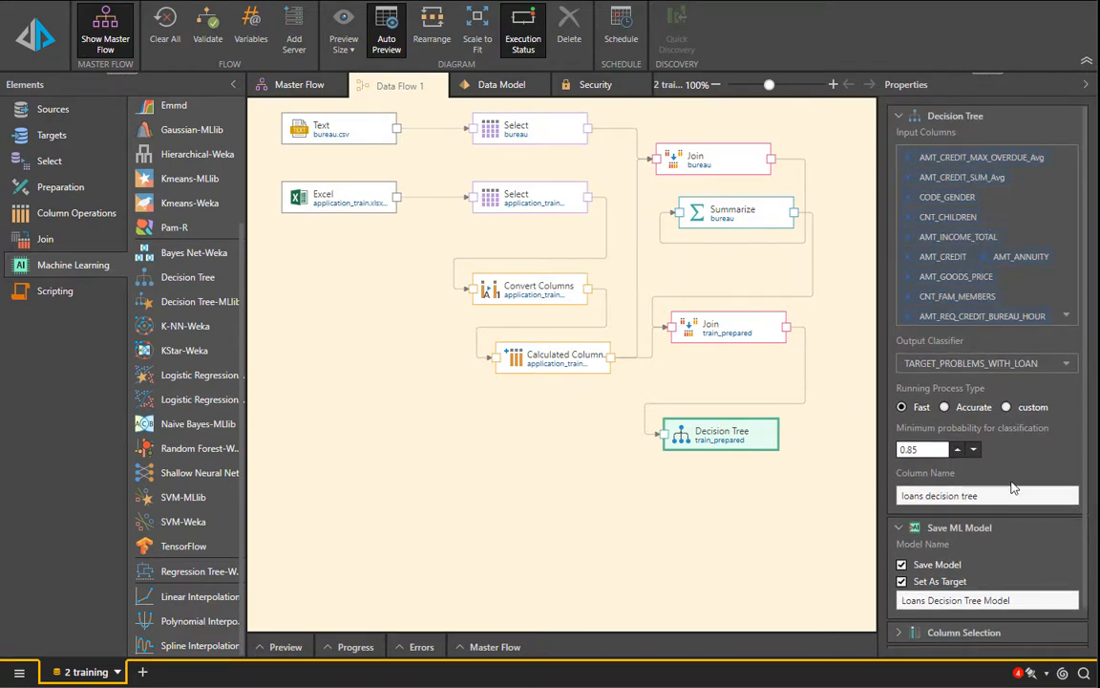
{"action": "scroll", "coordinate": [1014, 488], "scroll_direction": "down", "scroll_amount": 1}
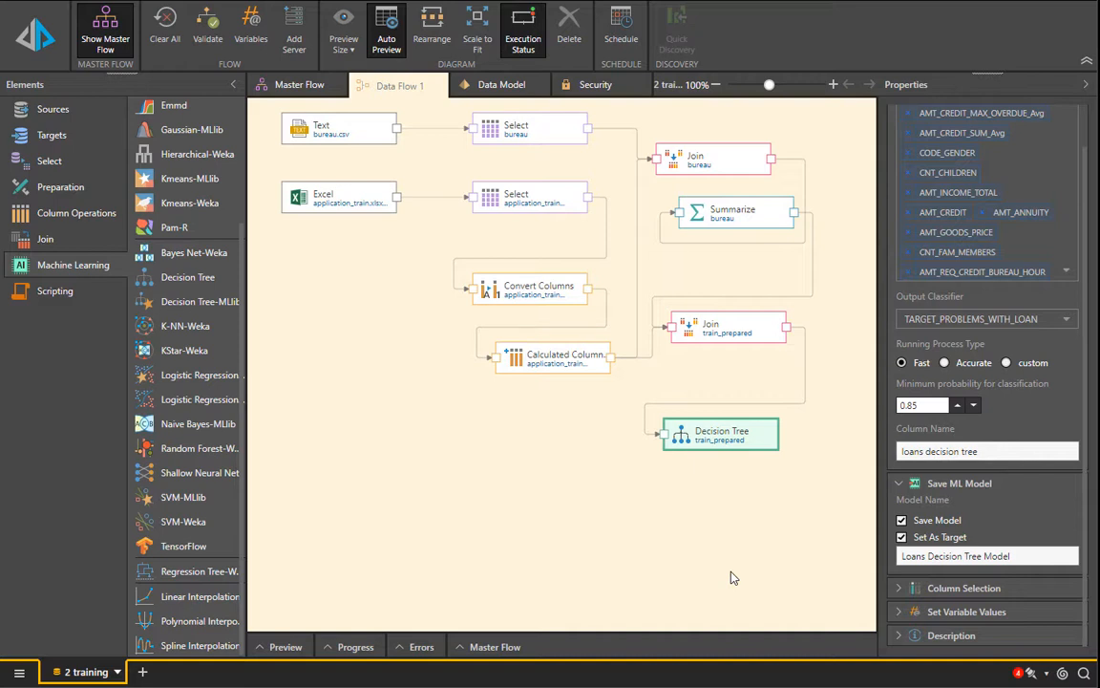
Open the 3 prediction and clustering model from the ETL folder in the content explorer
{"action": "left_click", "coordinate": [19, 675]}
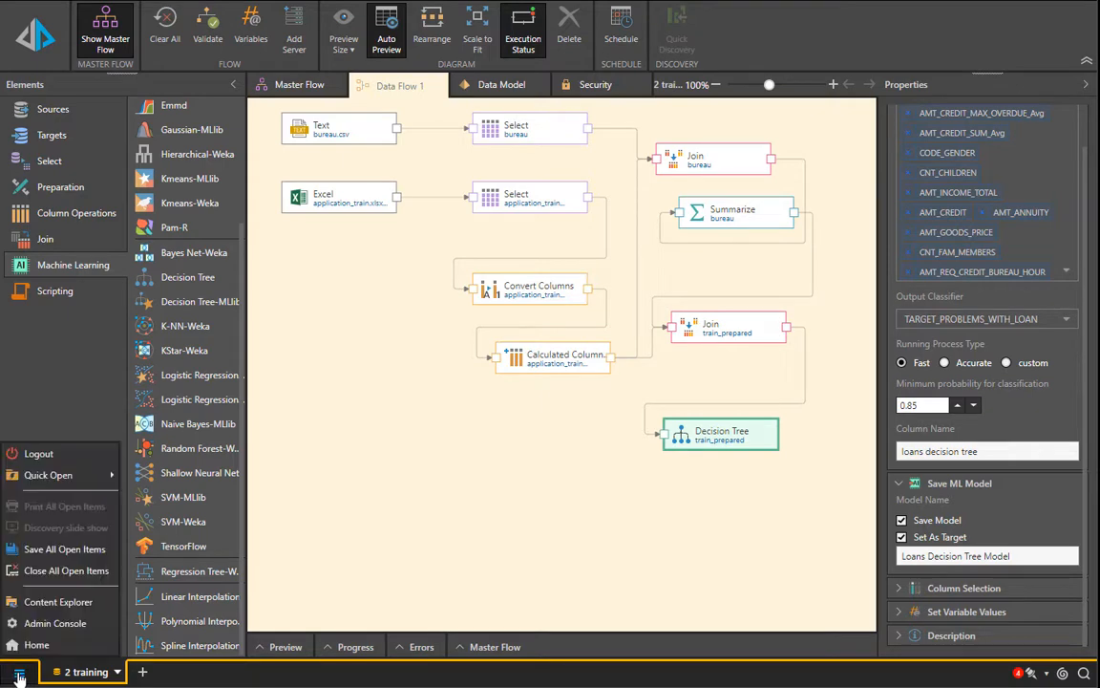
{"action": "left_click", "coordinate": [69, 597]}
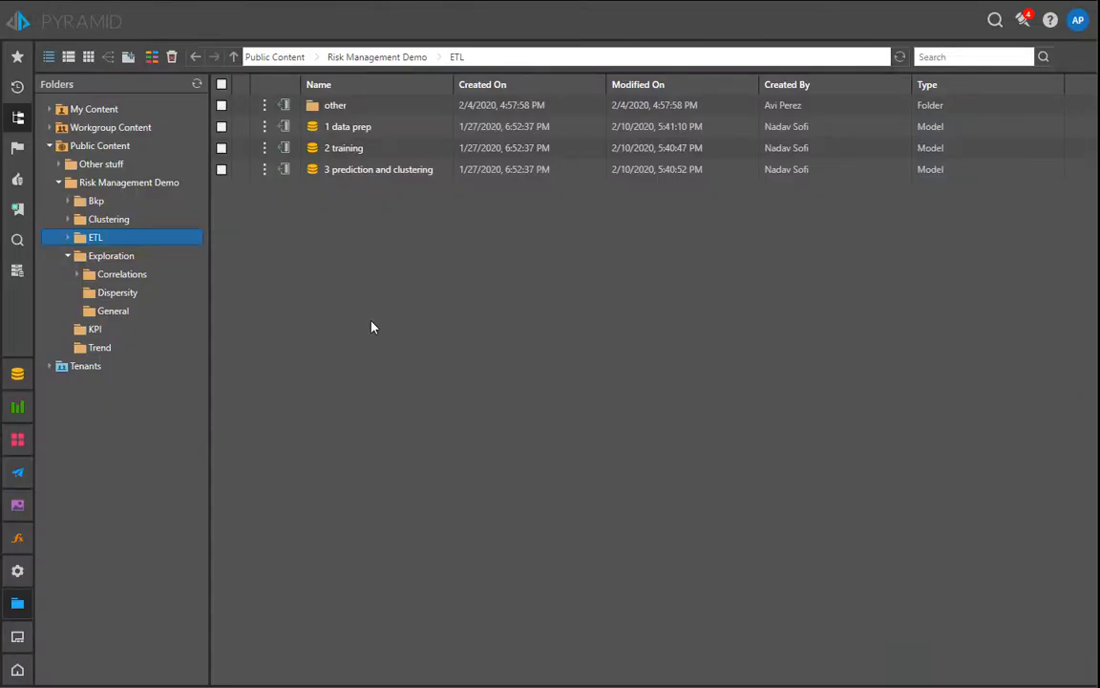
{"action": "left_click", "coordinate": [376, 172]}
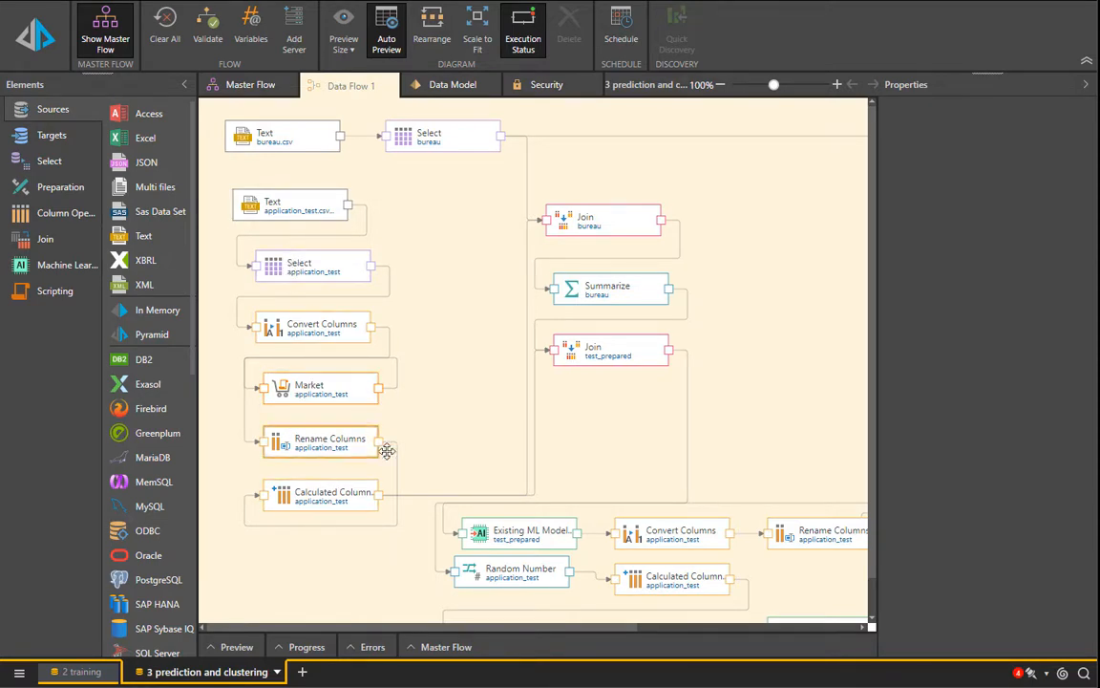
Inspect the model type, model name and inputs of the test_prepared Existing ML Model node, and collapse the data preview
{"action": "left_click_drag", "start_coordinate": [483, 628], "coordinate": [591, 626]}
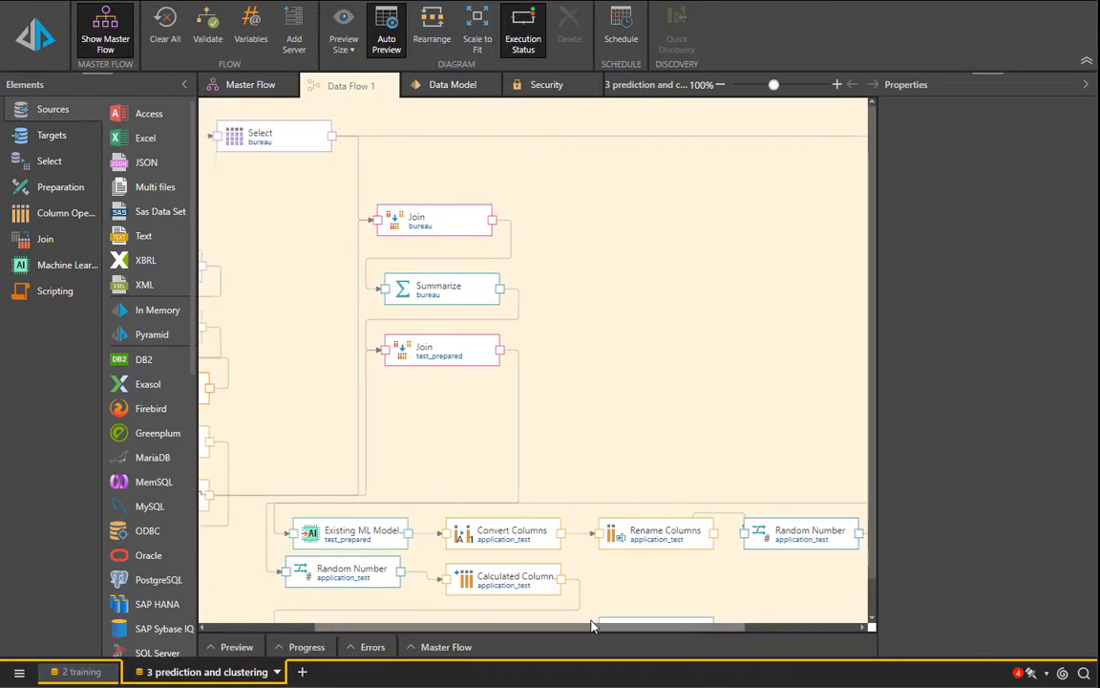
{"action": "scroll", "coordinate": [599, 499], "scroll_direction": "down", "scroll_amount": 2}
{"action": "left_click", "coordinate": [334, 492]}
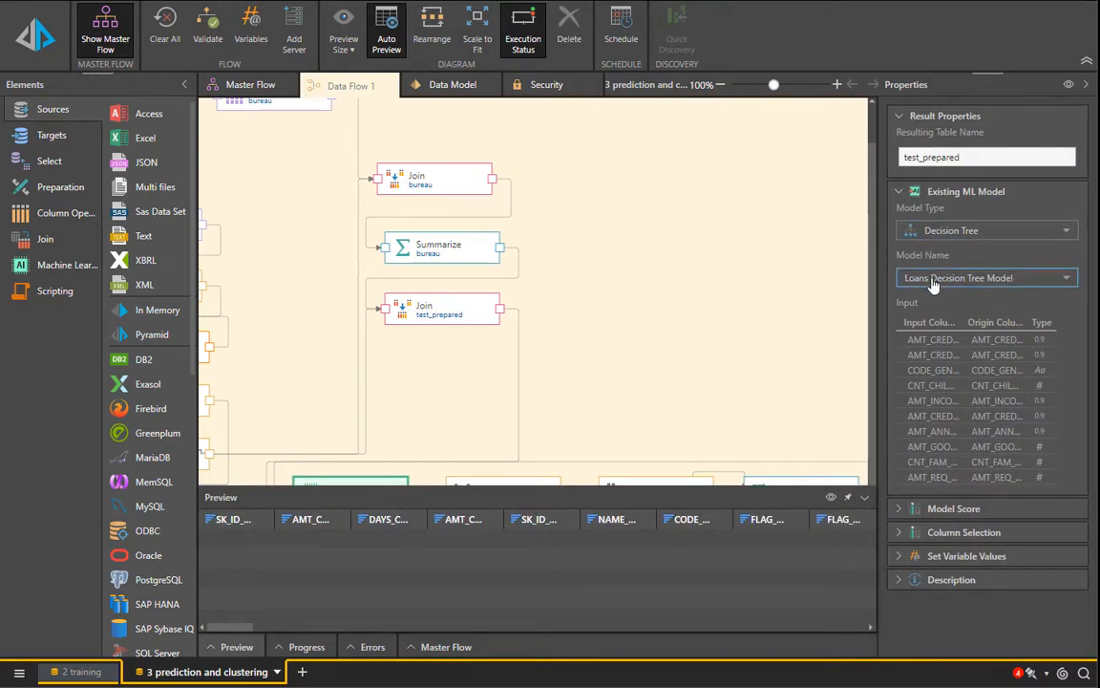
{"action": "left_click", "coordinate": [863, 498]}
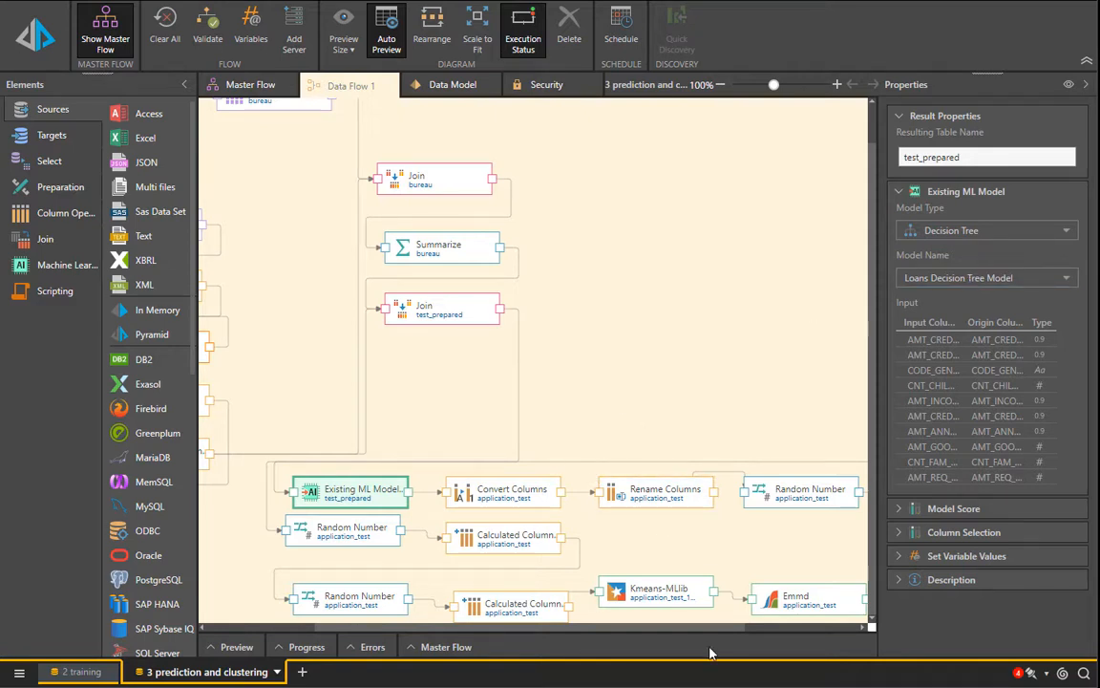
Move the Calculated Column node feeding Kmeans-MLlib slightly upward to line up with that clustering node
{"action": "left_click_drag", "start_coordinate": [706, 629], "coordinate": [742, 634]}
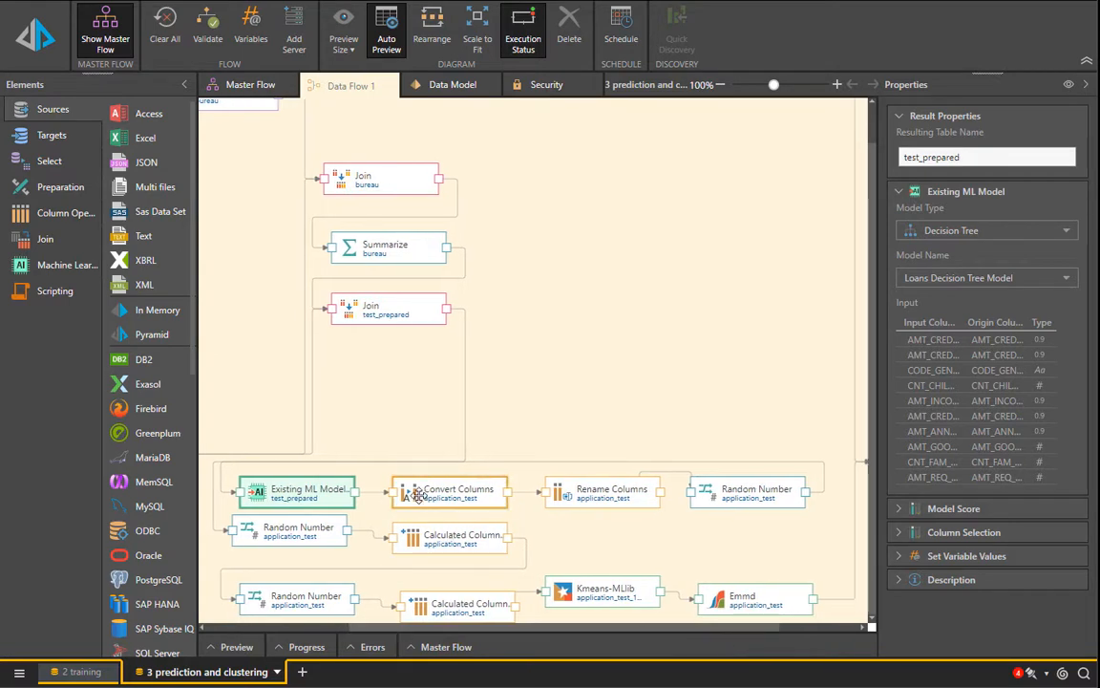
{"action": "left_click_drag", "start_coordinate": [459, 607], "coordinate": [456, 586]}
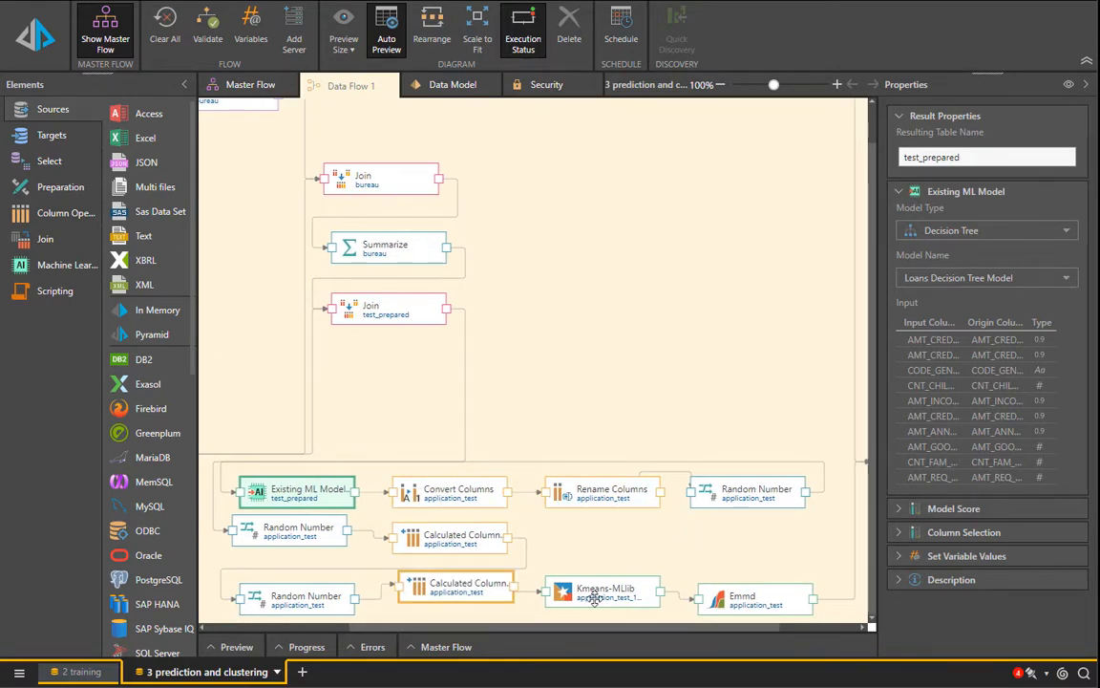
Inspect the Kmeans-MLlib node's input columns and cluster settings, and move the Emmd node slightly upward to line up with it
{"action": "left_click", "coordinate": [594, 597]}
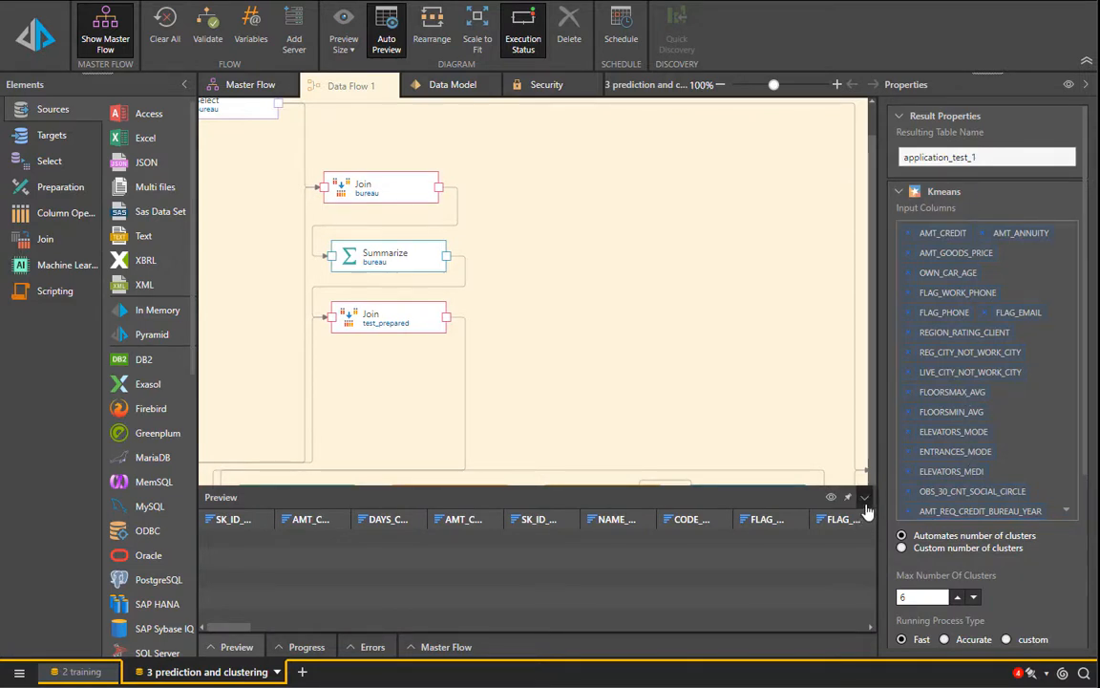
{"action": "left_click", "coordinate": [864, 498]}
{"action": "left_click_drag", "start_coordinate": [764, 627], "coordinate": [846, 626]}
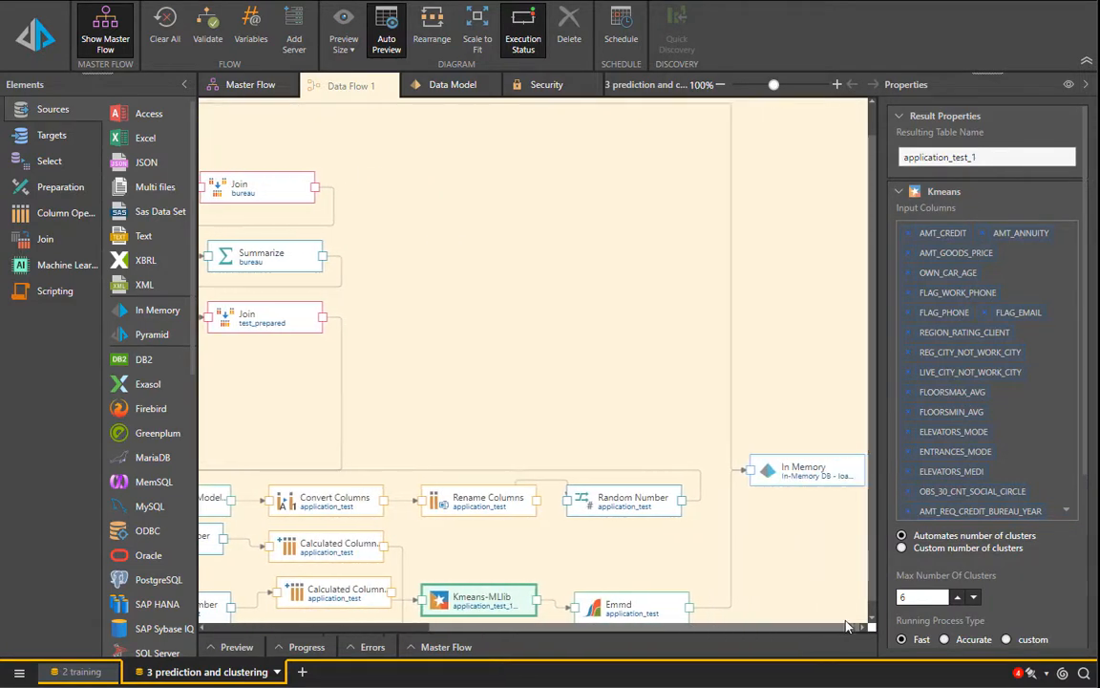
{"action": "left_click_drag", "start_coordinate": [656, 606], "coordinate": [670, 587]}
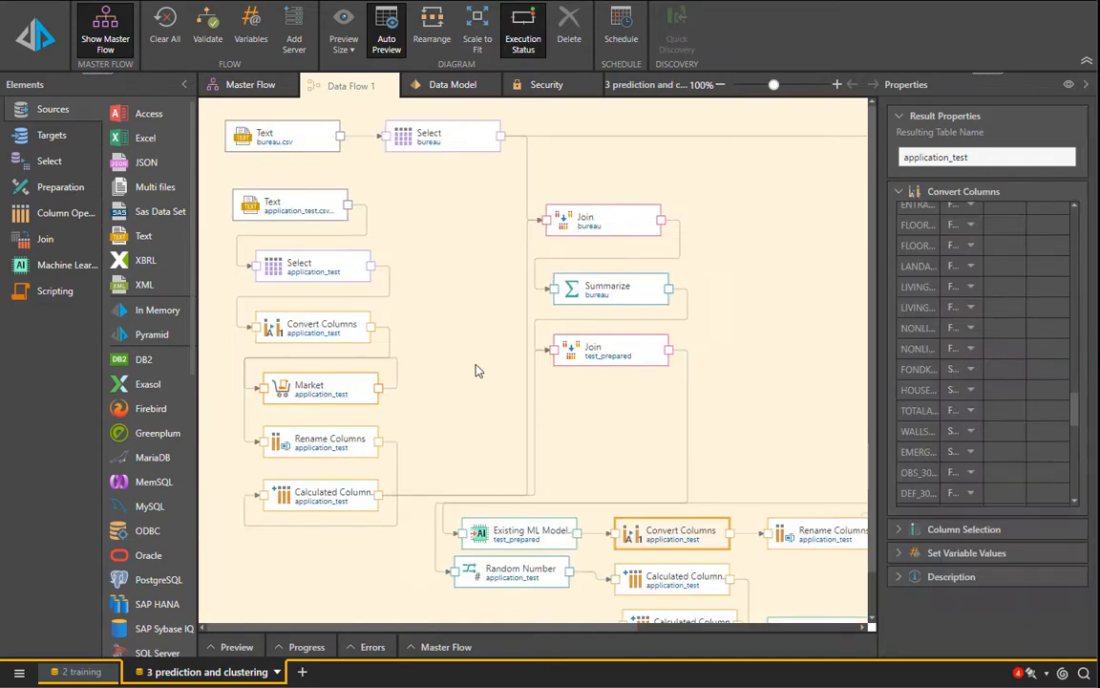
Review the data flow through to the In Memory target and show the available Scripting elements such as Market, Python and R
{"action": "scroll", "coordinate": [479, 371], "scroll_direction": "down", "scroll_amount": 1}
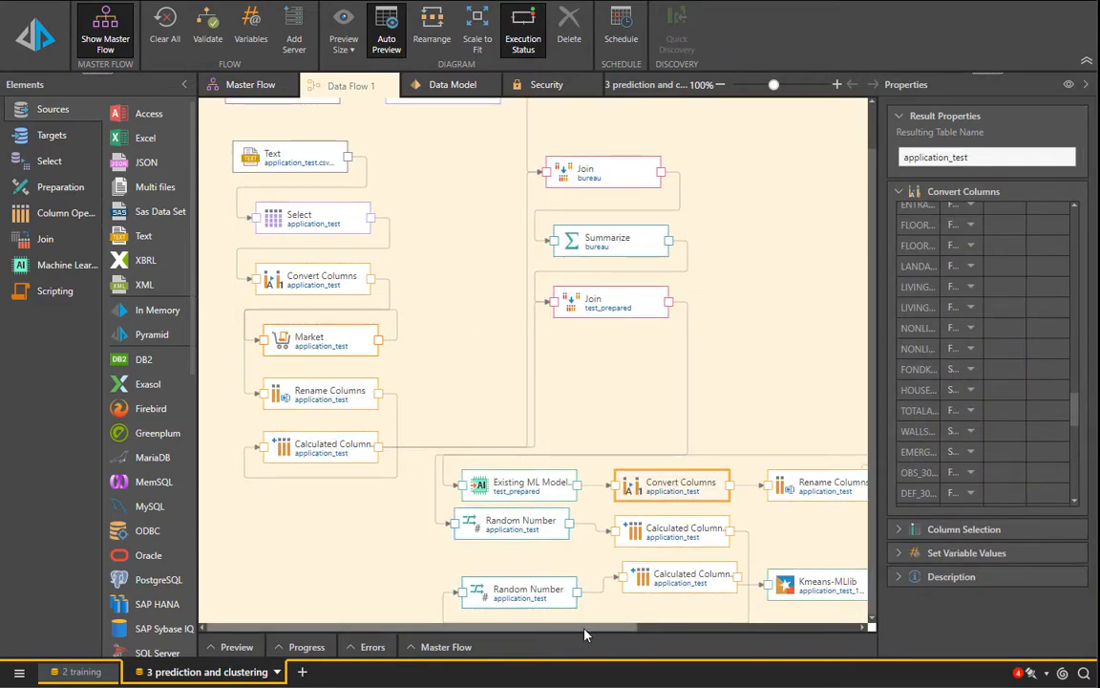
{"action": "left_click_drag", "start_coordinate": [586, 628], "coordinate": [800, 629]}
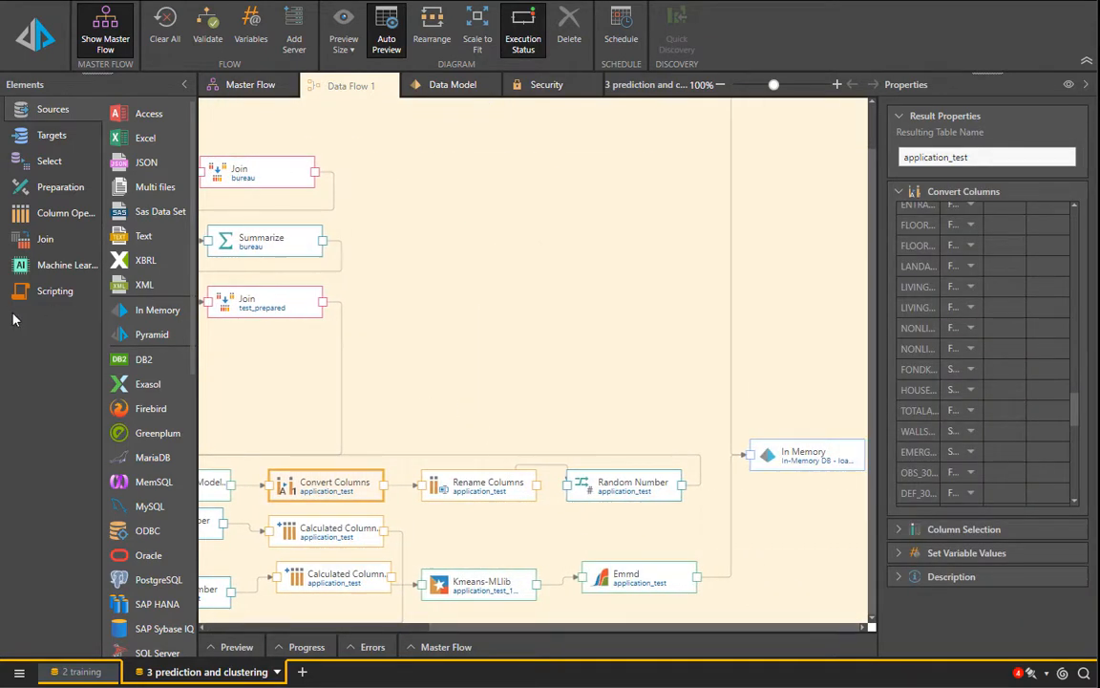
{"action": "left_click", "coordinate": [58, 292]}
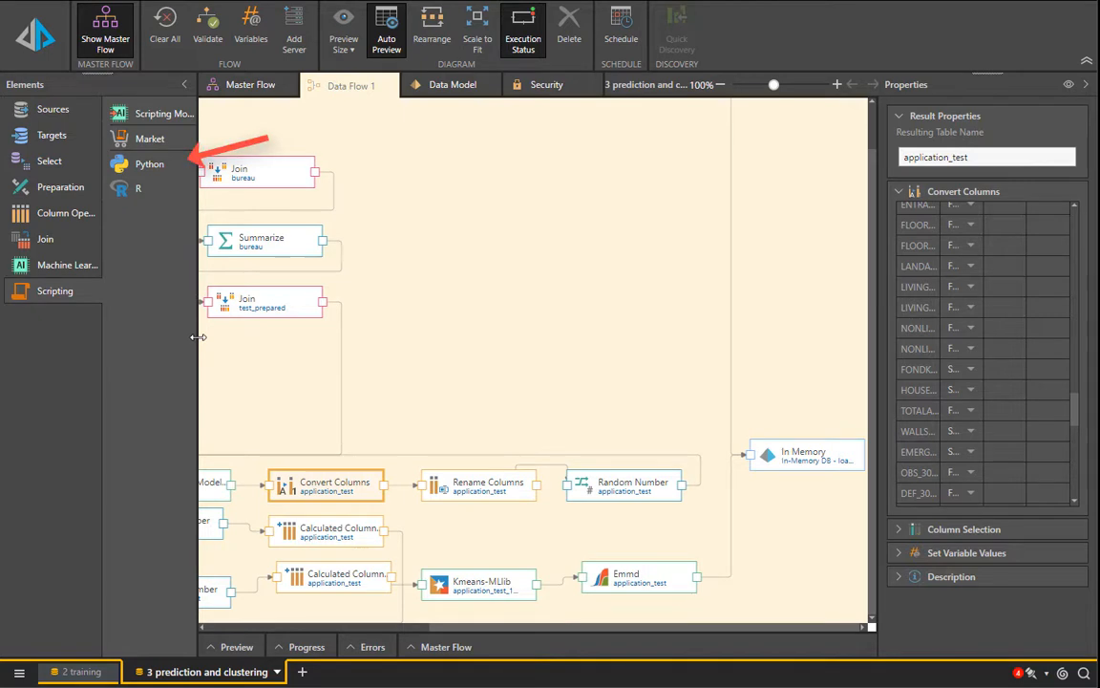
{"action": "left_click_drag", "start_coordinate": [198, 336], "coordinate": [225, 336]}
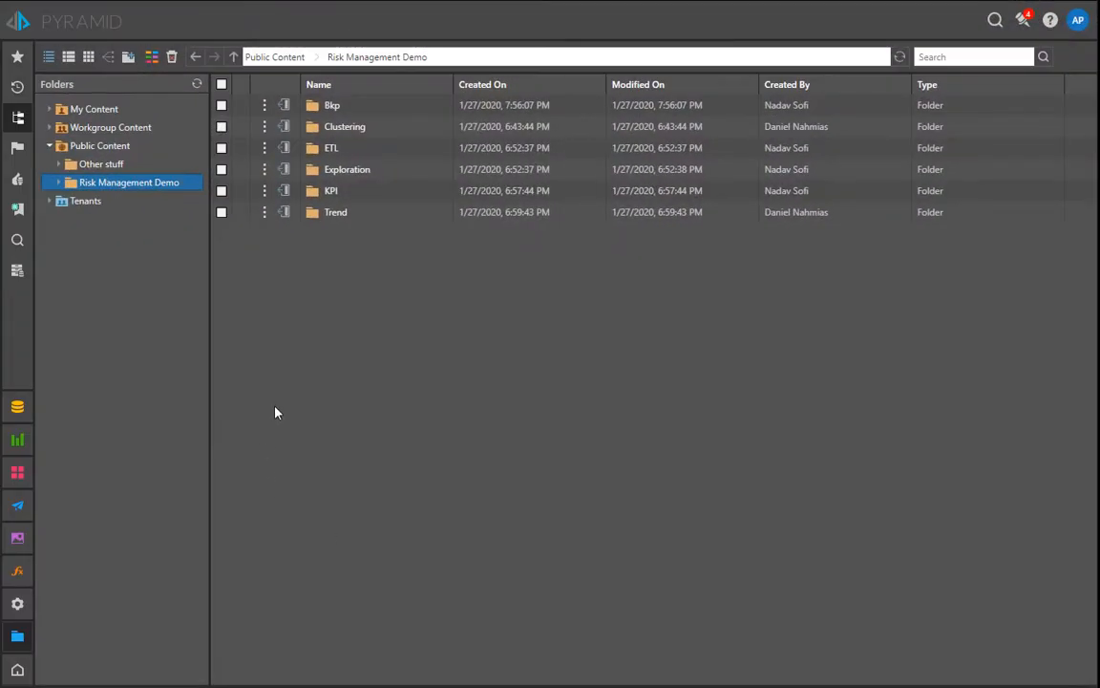
Open the current risk percent kpi discovery from the Risk Management Demo's KPI folder
{"action": "left_click", "coordinate": [361, 191]}
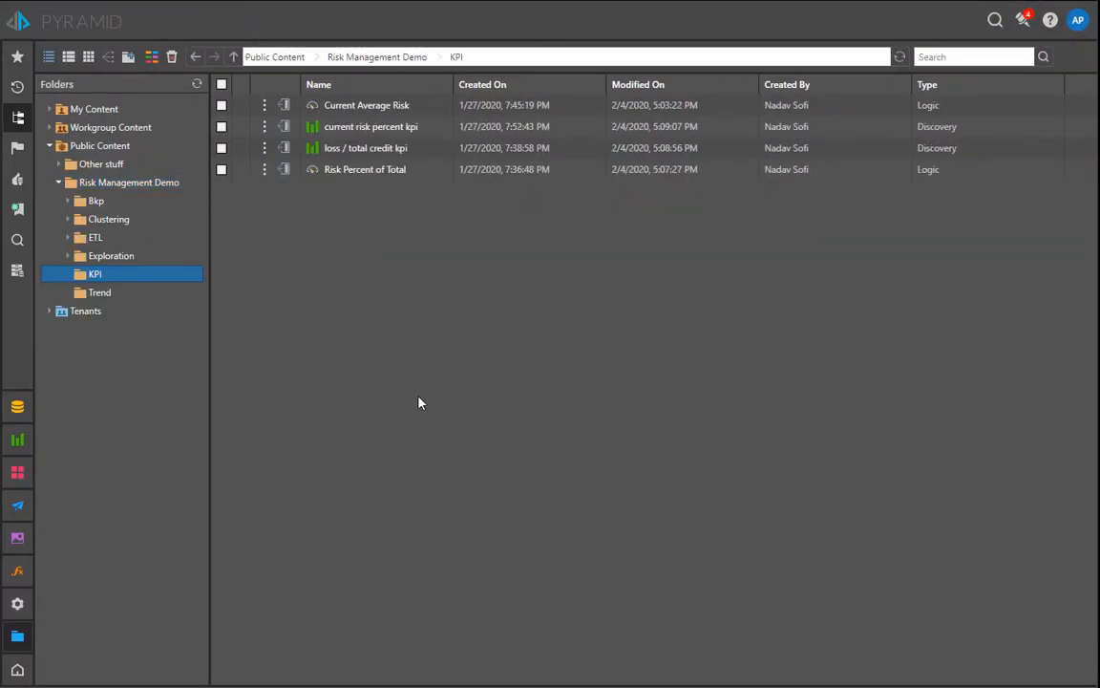
{"action": "double_click", "coordinate": [365, 127]}
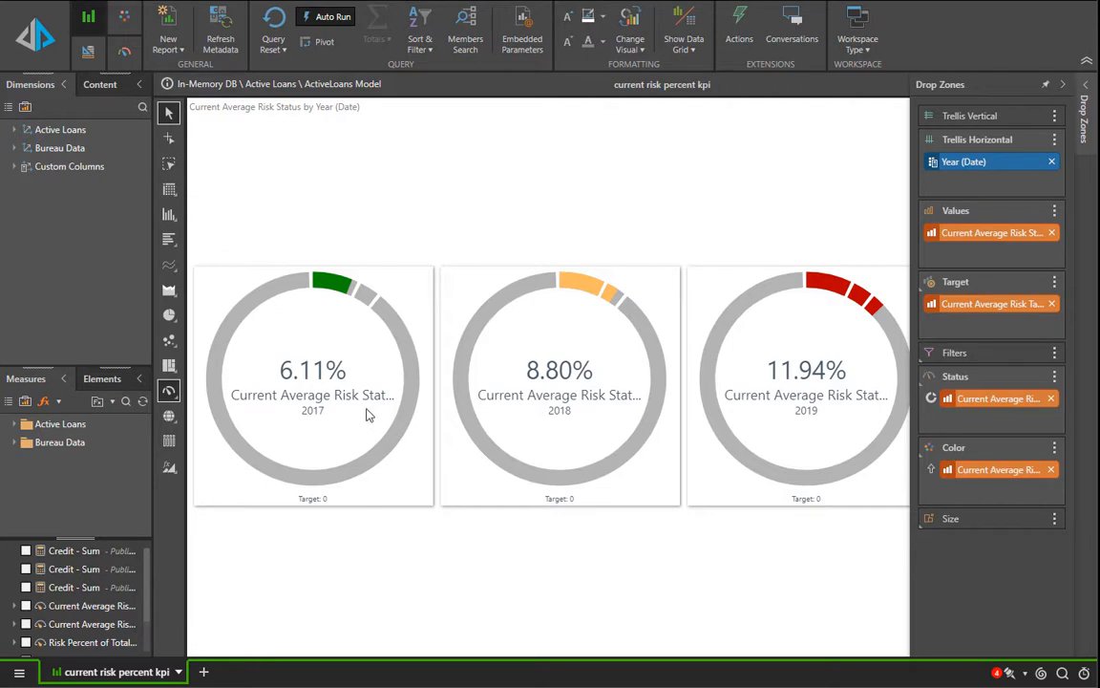
Expand the Active Loans dimensions and try a vertical trellis of the yearly risk gauges by Gender and by Family Status
{"action": "left_click", "coordinate": [76, 132]}
{"action": "double_click", "coordinate": [65, 129]}
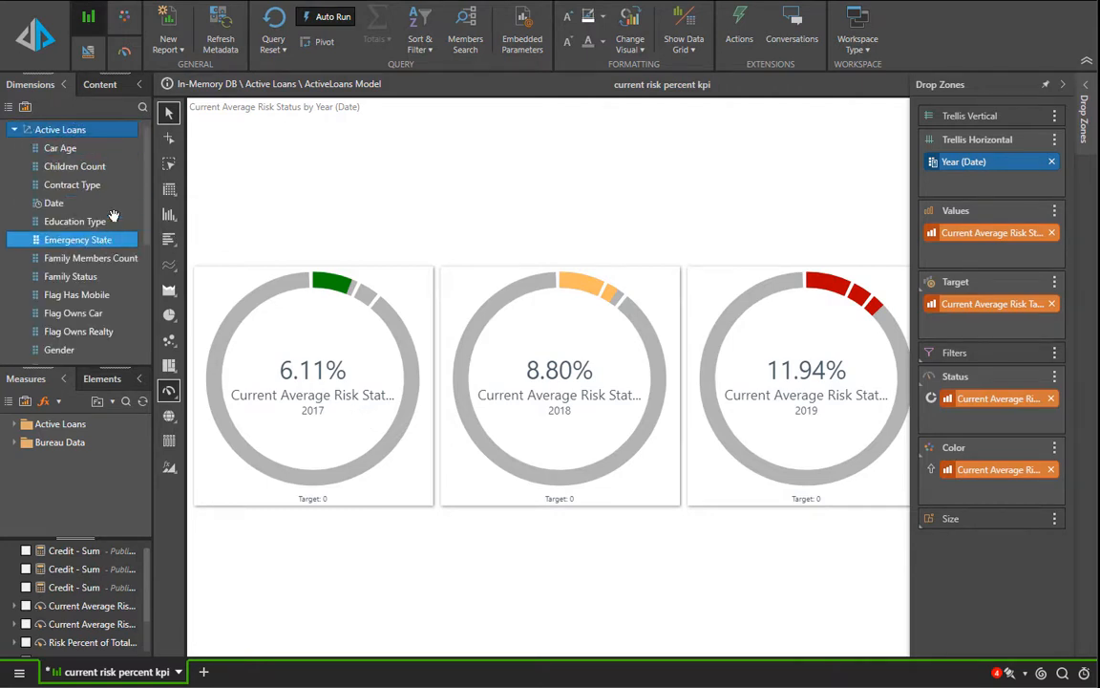
{"action": "scroll", "coordinate": [59, 267], "scroll_direction": "down", "scroll_amount": 3}
{"action": "left_click_drag", "start_coordinate": [59, 274], "coordinate": [962, 120]}
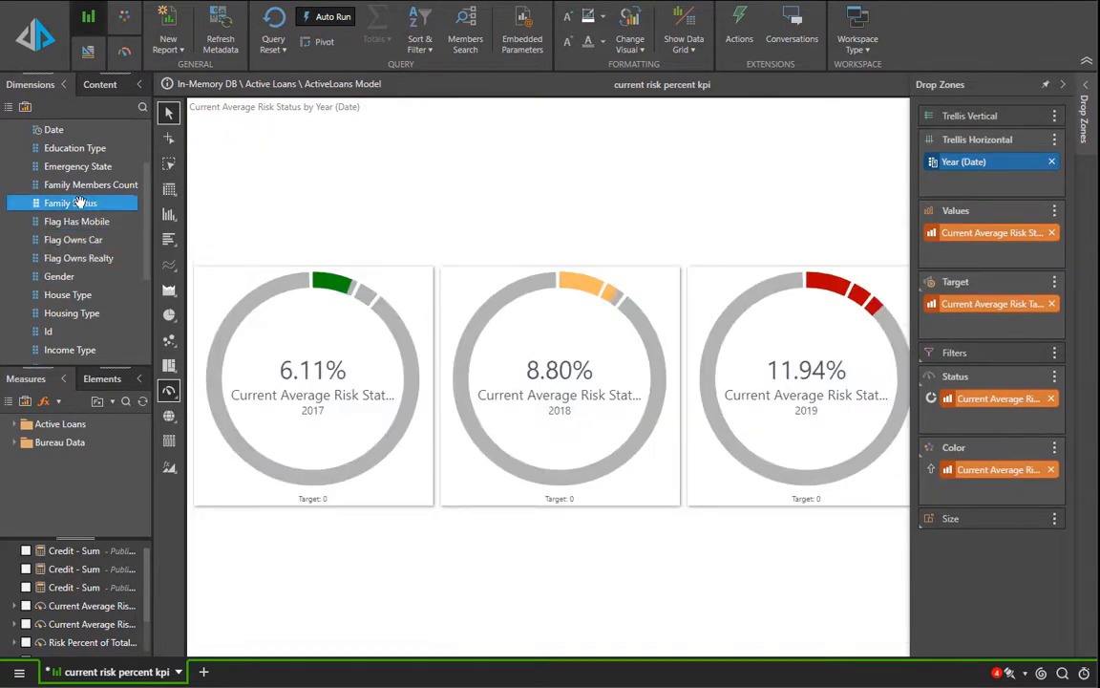
{"action": "left_click_drag", "start_coordinate": [82, 201], "coordinate": [965, 114]}
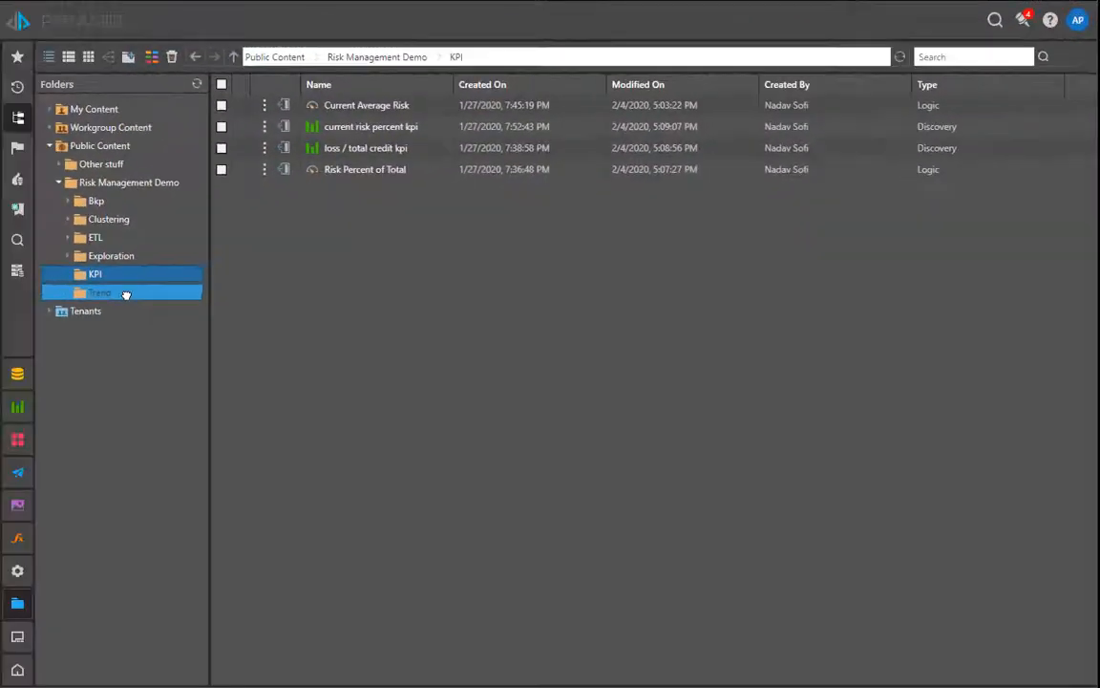
Open the credit, loss, rate discovery from the Risk Management Demo's Trend folder
{"action": "left_click", "coordinate": [126, 290]}
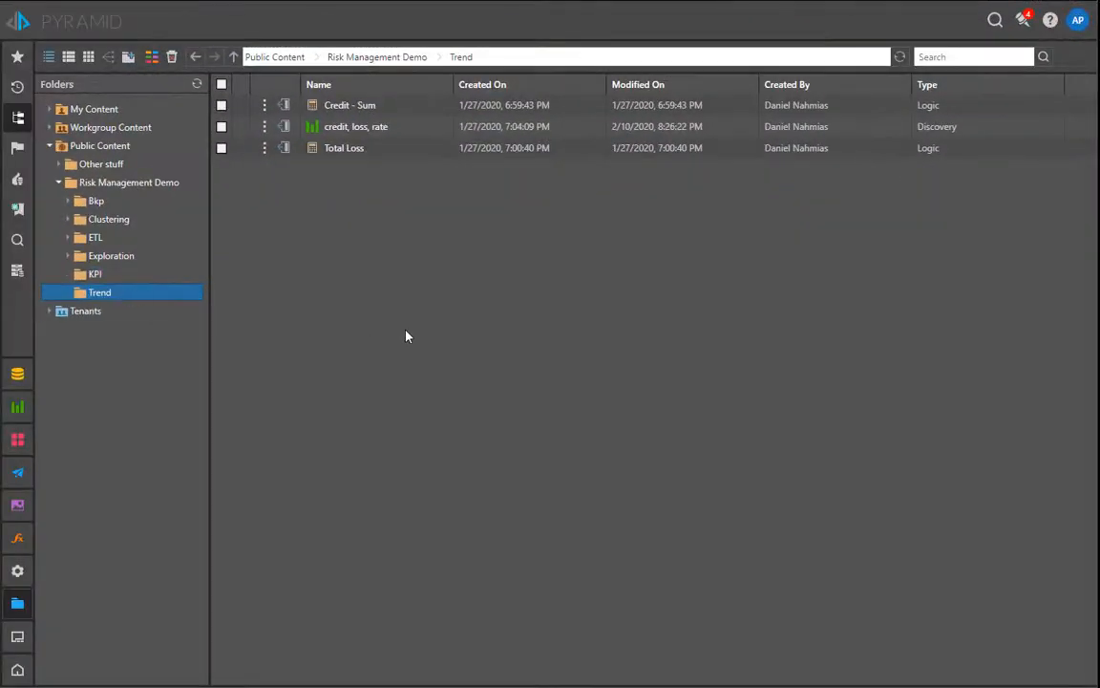
{"action": "double_click", "coordinate": [361, 128]}
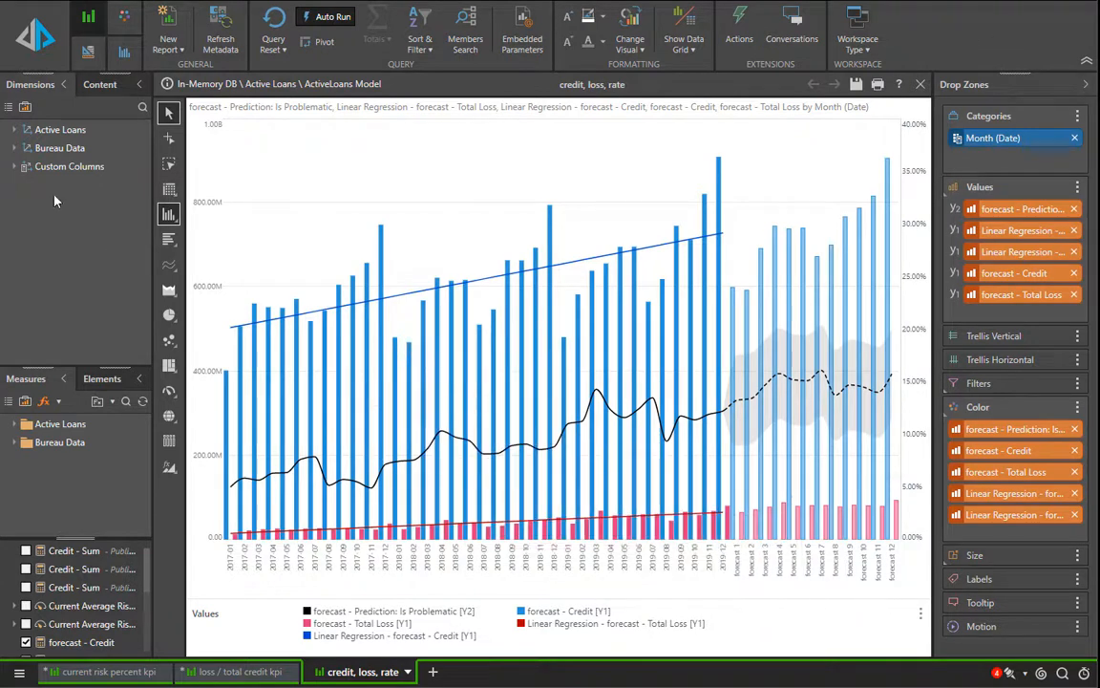
Expand the Active Loans dimensions and split the credit, loss and rate forecast chart into a vertical trellis by Gender
{"action": "left_click", "coordinate": [55, 128]}
{"action": "double_click", "coordinate": [55, 128]}
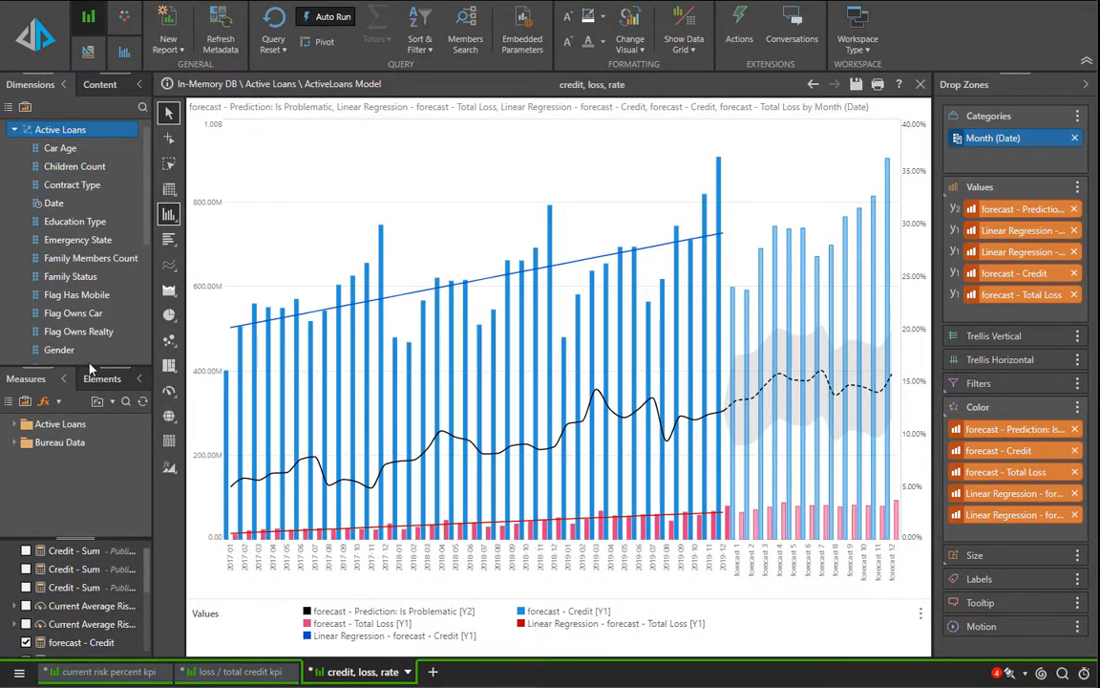
{"action": "left_click_drag", "start_coordinate": [69, 352], "coordinate": [994, 346]}
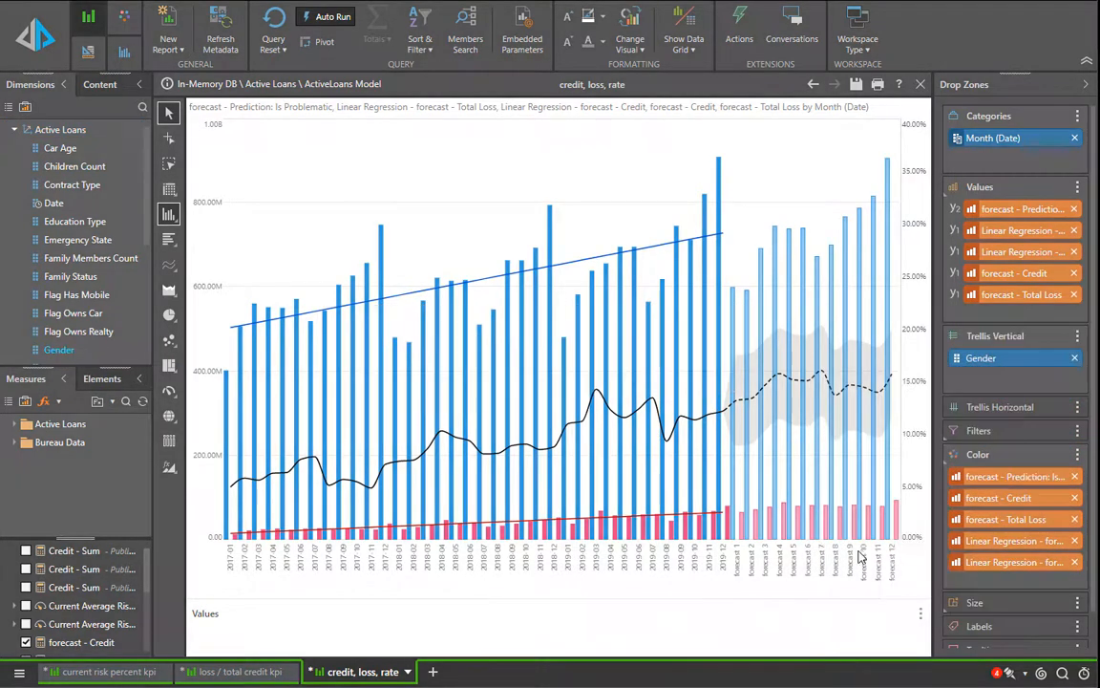